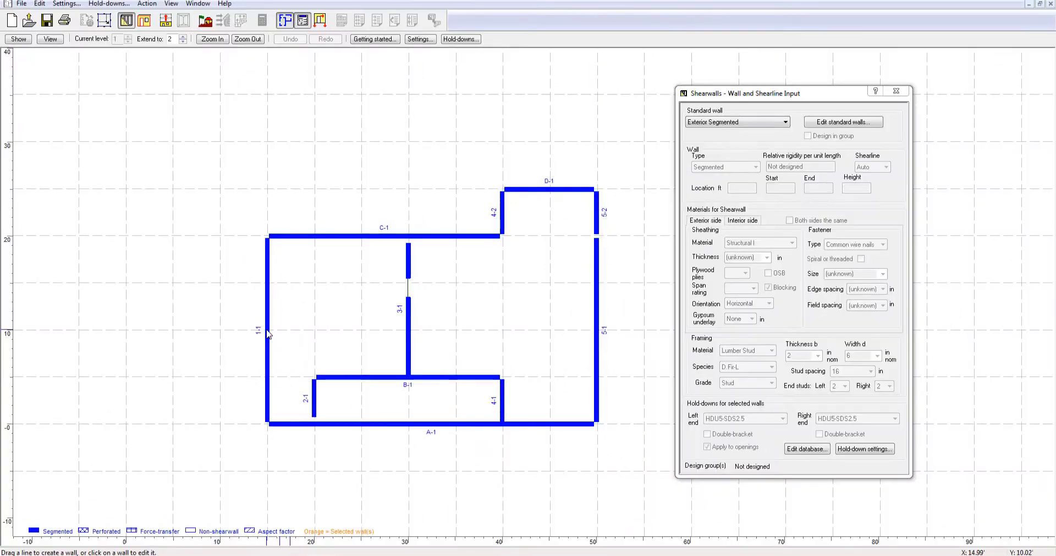
# - Move the lower part of wall 1-1 to x=10 and make walls 5-2 and 6-2 non-shear walls
pyautogui.click(268, 333)
pyautogui.moveTo(267, 423); pyautogui.dragTo(224, 385)
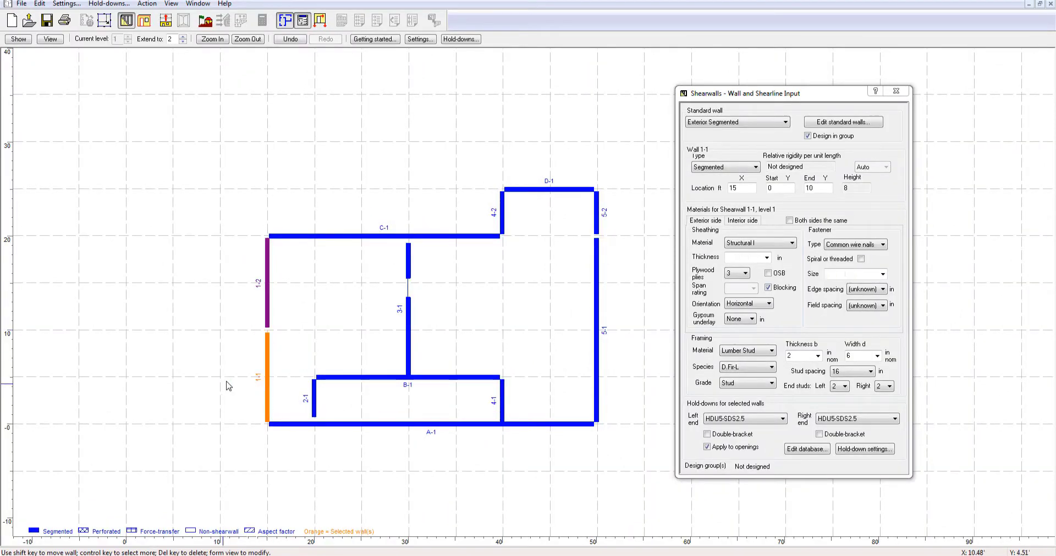
pyautogui.click(503, 217)
pyautogui.keyDown('ctrl'); pyautogui.click(600, 214); pyautogui.keyUp('ctrl')
pyautogui.click(725, 167)
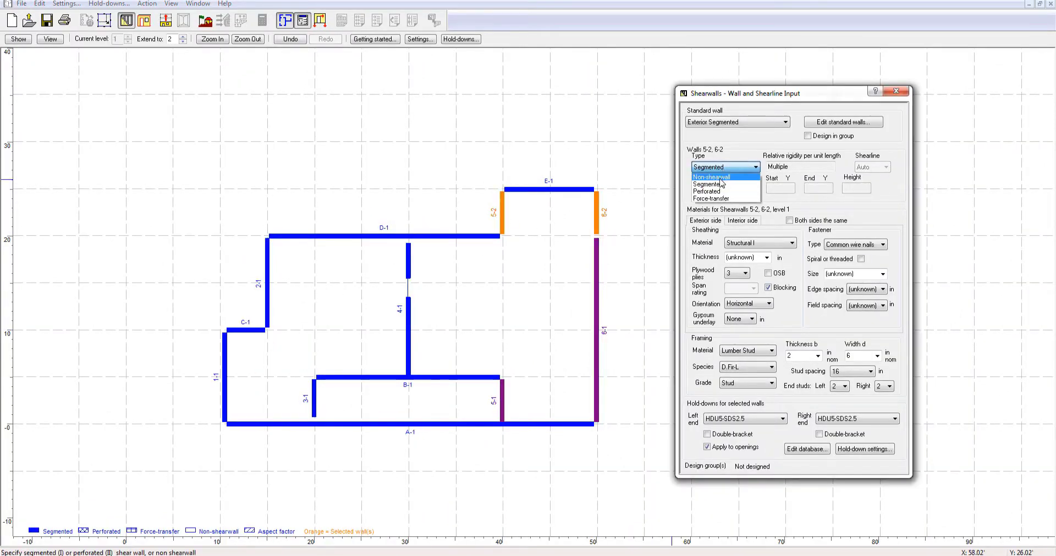
pyautogui.click(709, 200)
pyautogui.click(654, 187)
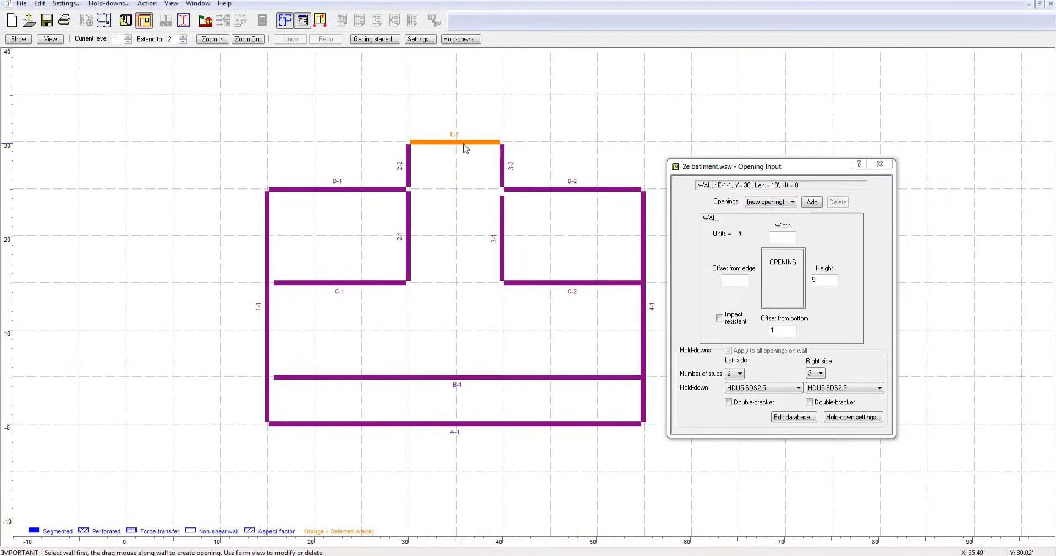
# - Cut openings into walls E-1, 3-1, 2-1, 4-1 and B-1
pyautogui.moveTo(446, 142); pyautogui.dragTo(464, 142)
pyautogui.moveTo(501, 195); pyautogui.dragTo(502, 217)
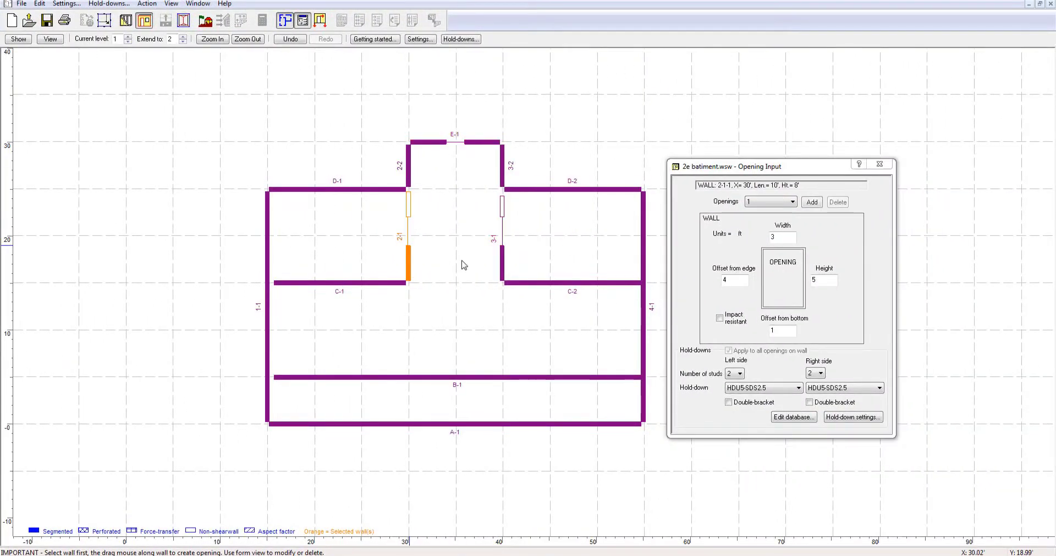
pyautogui.moveTo(407, 191); pyautogui.dragTo(408, 217)
pyautogui.moveTo(643, 306); pyautogui.dragTo(643, 344)
pyautogui.moveTo(441, 377); pyautogui.dragTo(474, 377)
# - Set the east and west sides of the roof to Hip
pyautogui.click(183, 20)
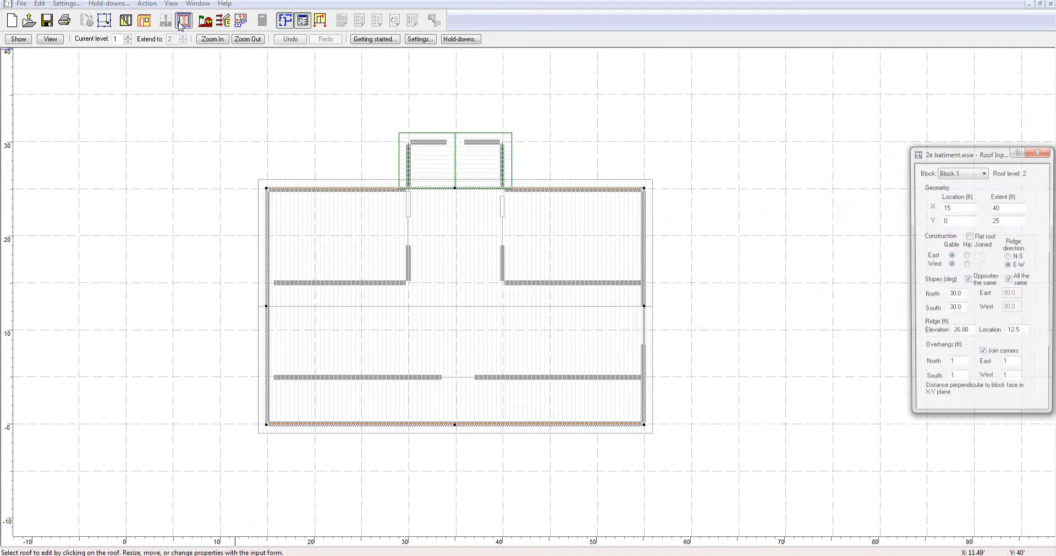
pyautogui.click(966, 256)
pyautogui.click(966, 264)
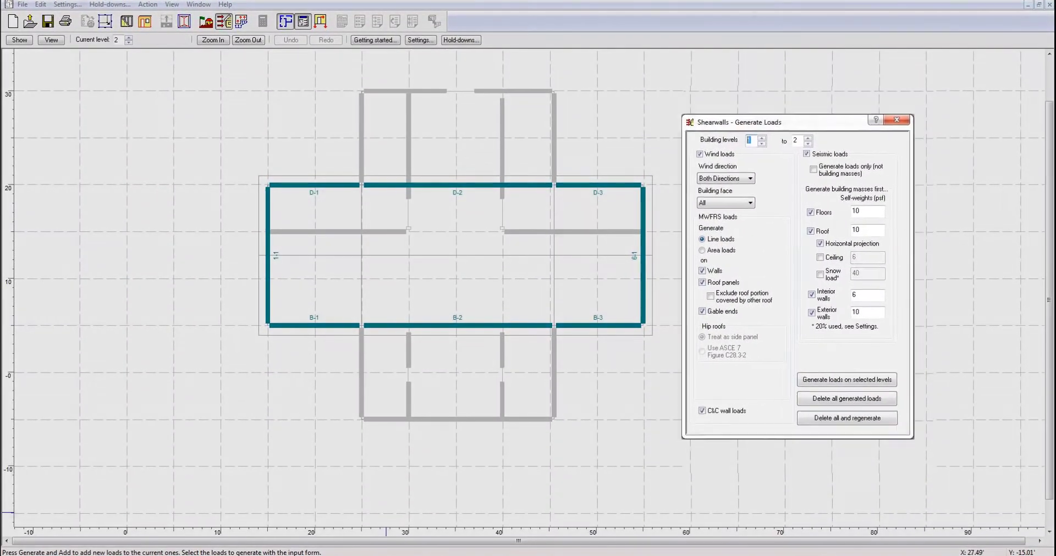
# - Generate loads on building levels 1 to 2, then view the level 1 plan
pyautogui.press('Down')
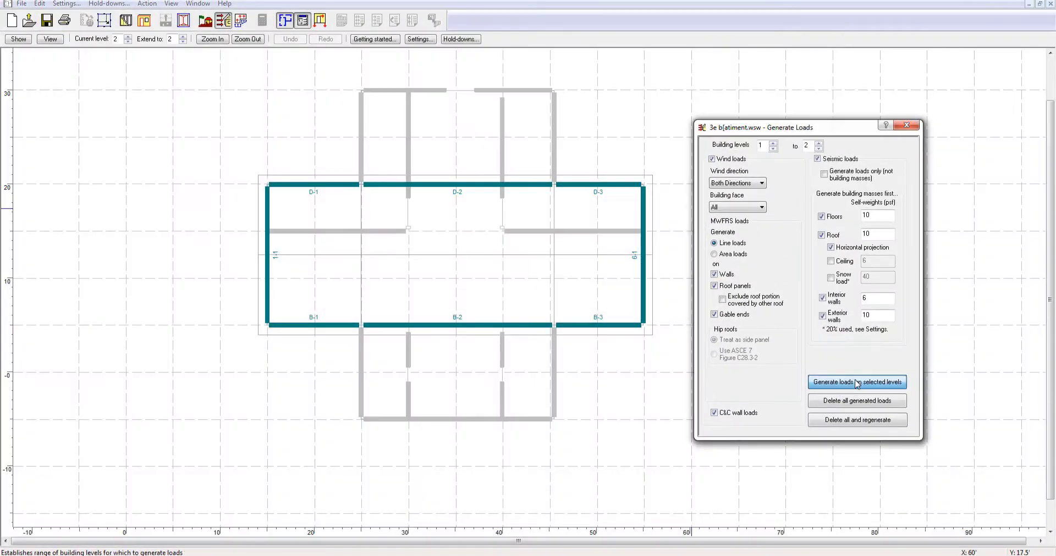
pyautogui.click(856, 383)
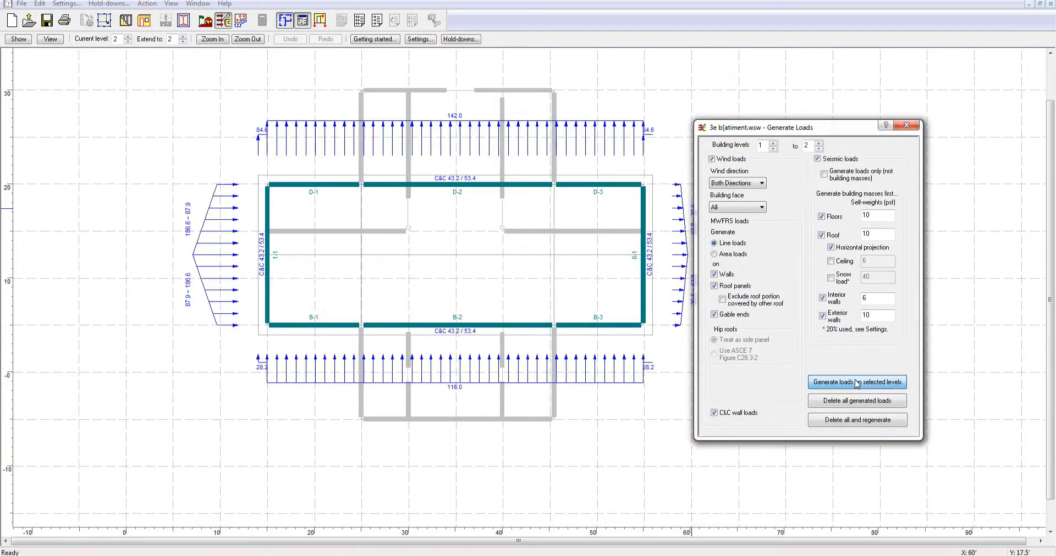
pyautogui.click(127, 42)
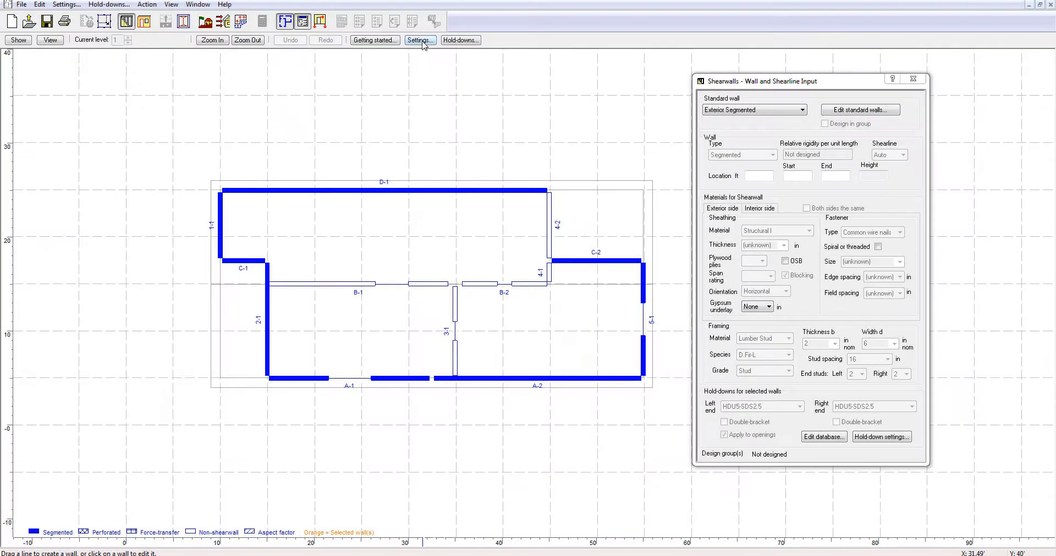
# - Set ASCE 7-16 Directional wind, deflection-based rigidity, 12% moisture and the 3-term SDPWS equation
pyautogui.click(421, 41)
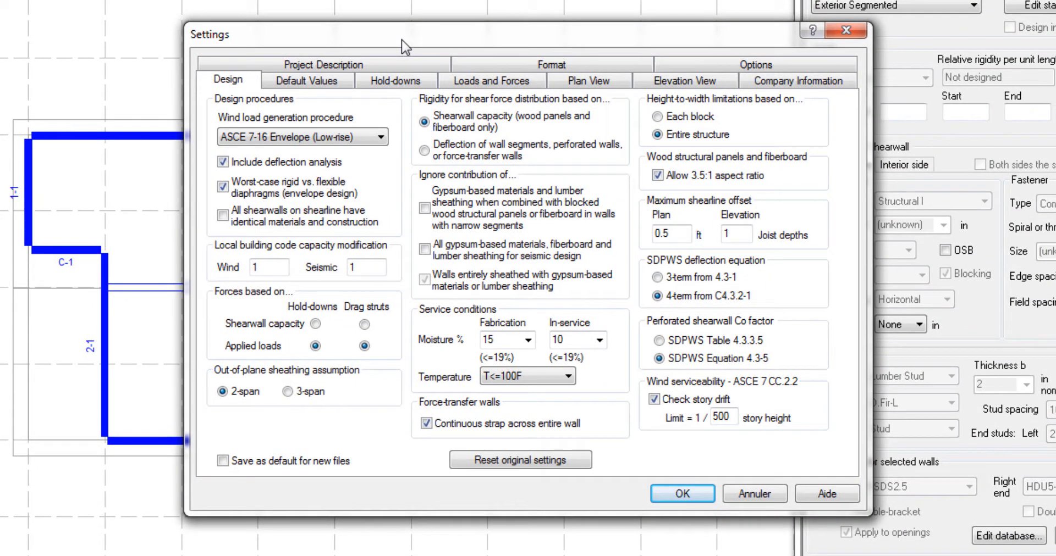
pyautogui.click(380, 137)
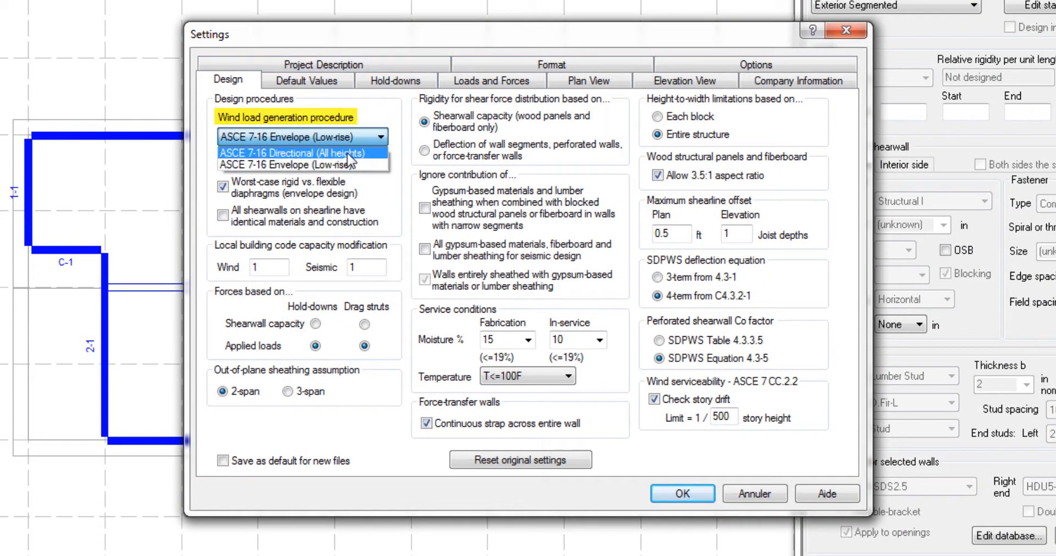
pyautogui.click(348, 154)
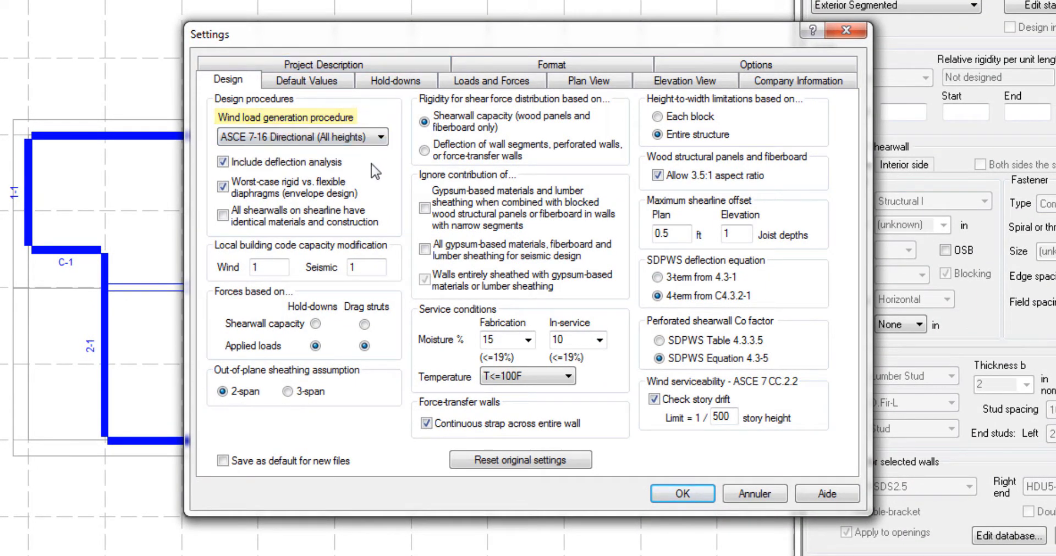
pyautogui.click(426, 154)
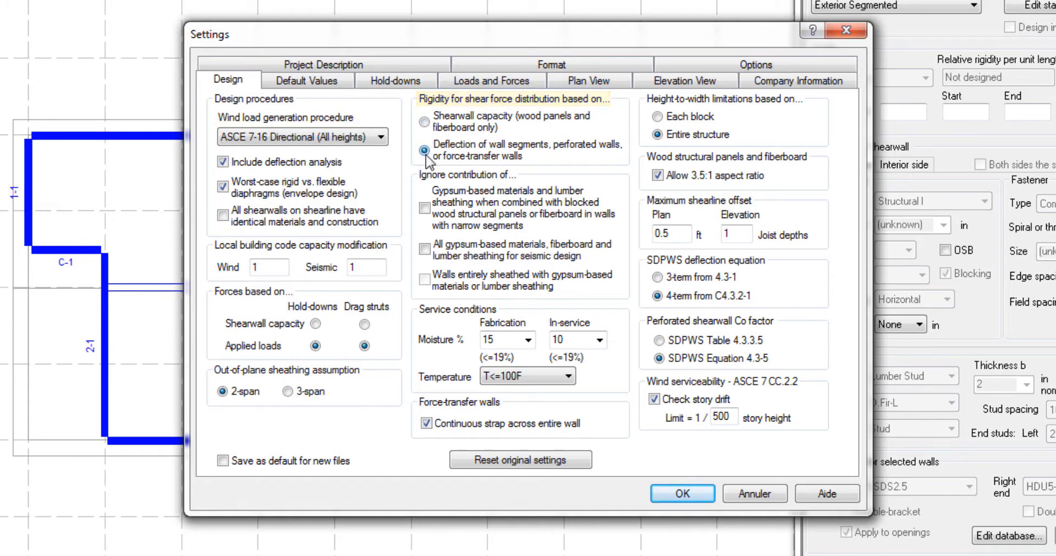
pyautogui.click(600, 340)
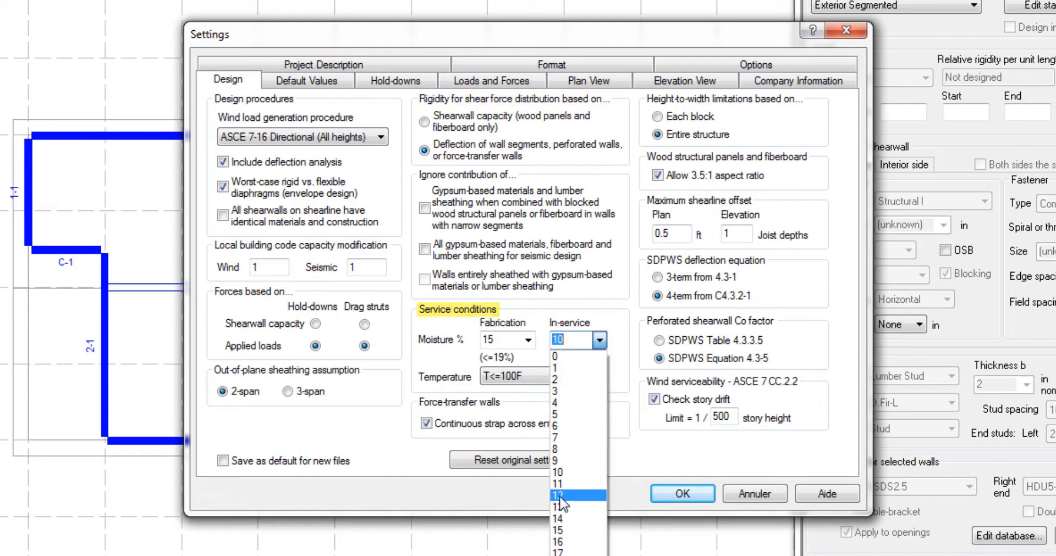
pyautogui.click(577, 500)
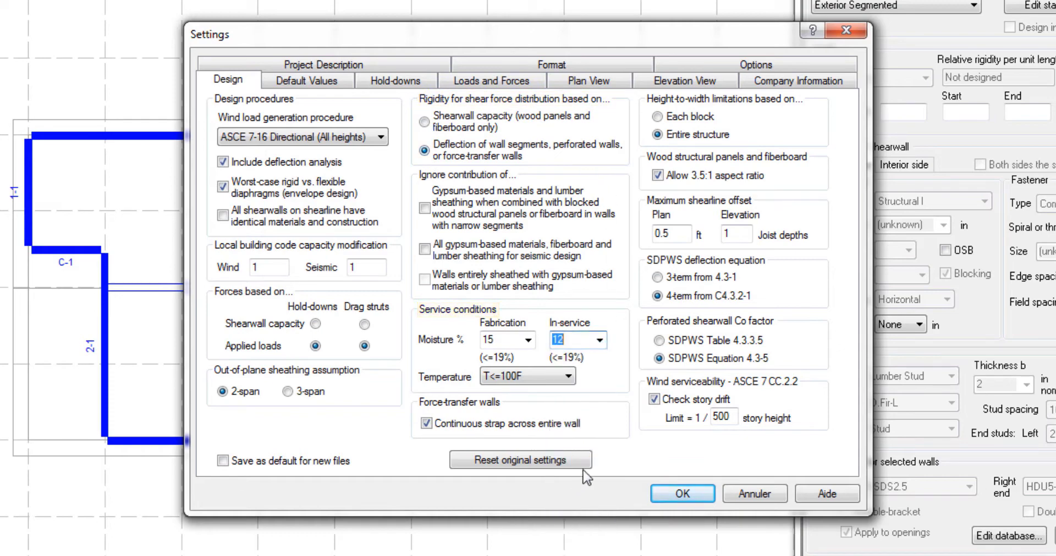
pyautogui.click(658, 277)
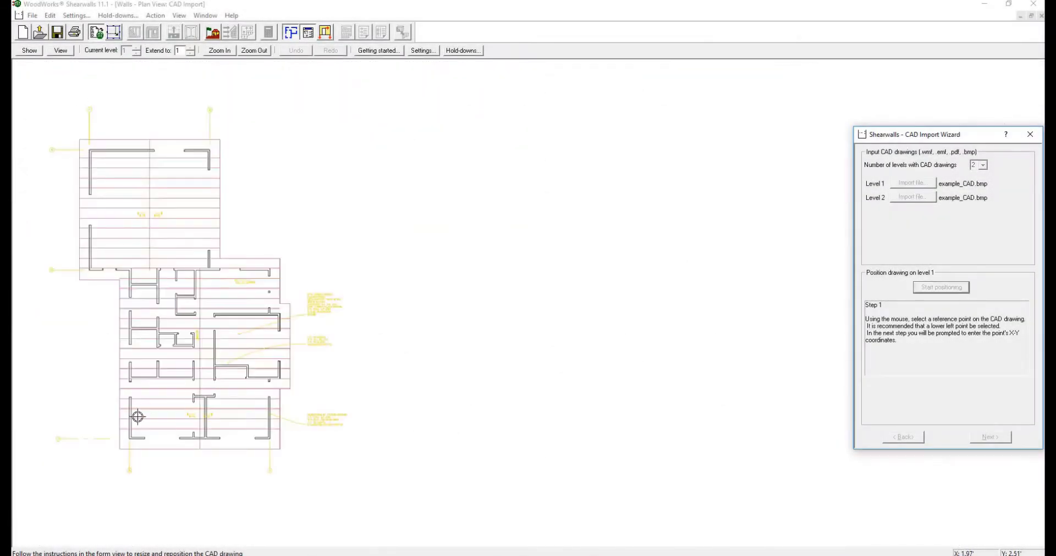
# - Position and scale the level 1 CAD drawing using two reference points
pyautogui.click(120, 448)
pyautogui.click(991, 437)
pyautogui.click(281, 449)
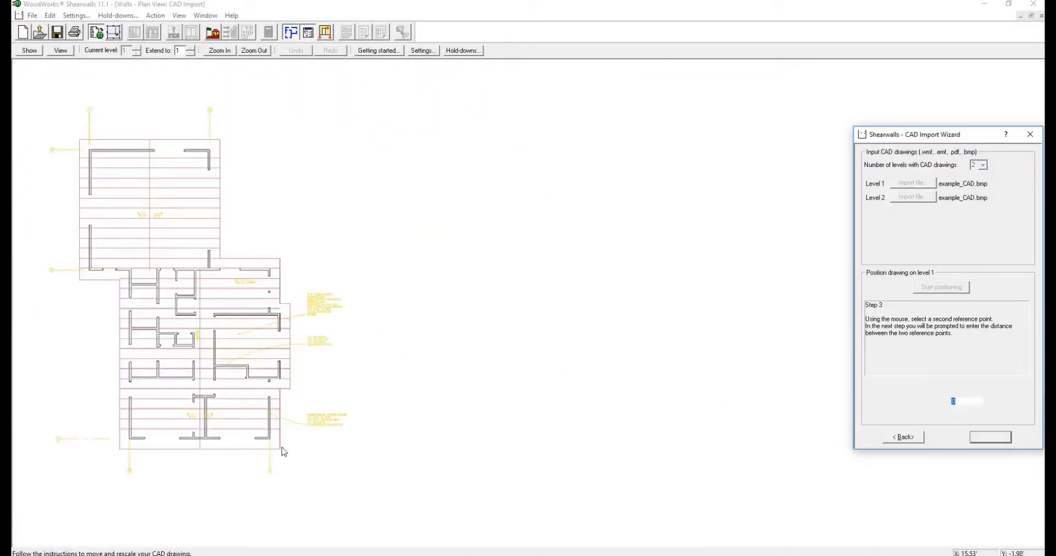
pyautogui.click(989, 437)
# - Position and scale the level 2 CAD drawing using two reference points
pyautogui.click(121, 434)
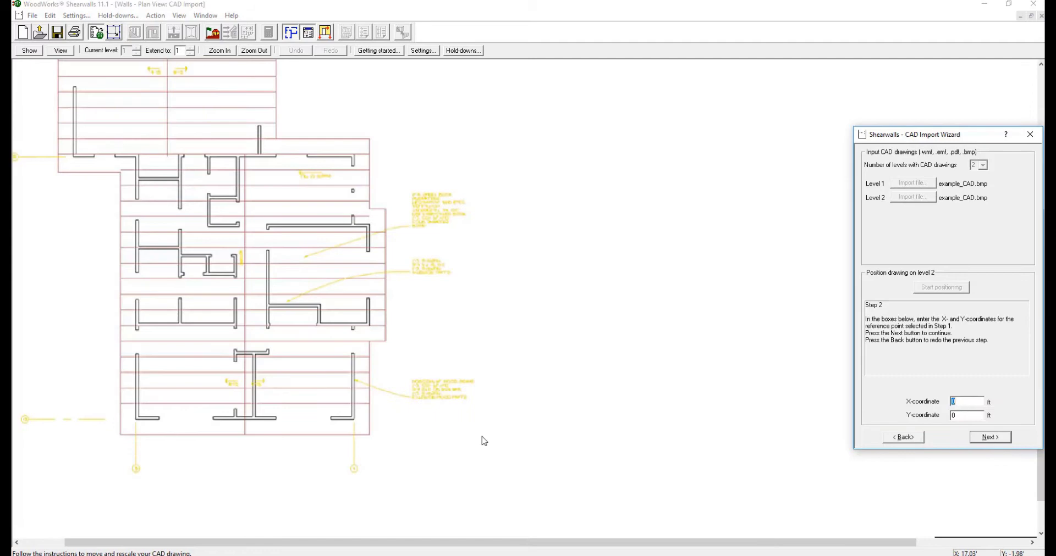
pyautogui.click(989, 437)
pyautogui.click(367, 438)
pyautogui.click(989, 437)
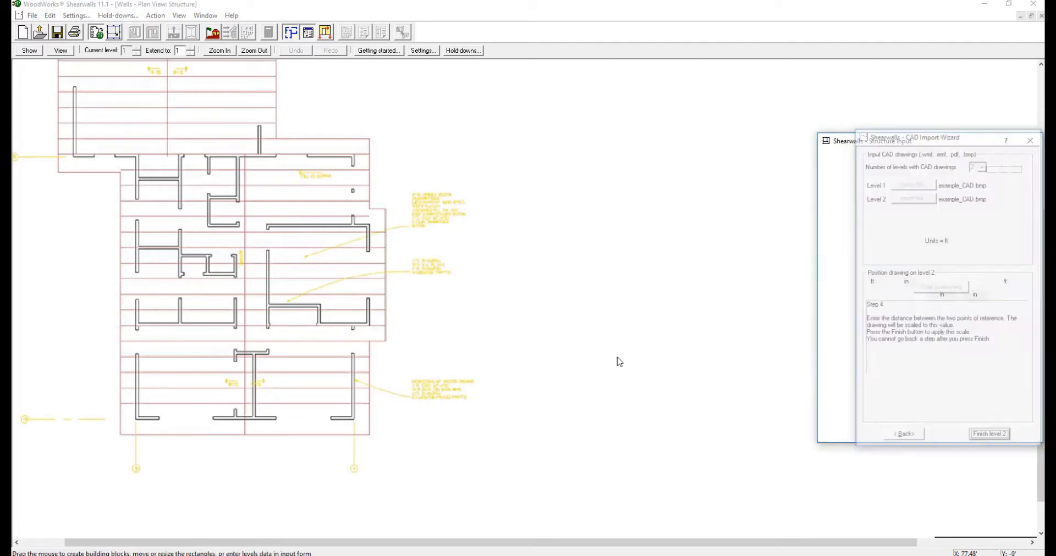
# - Draw block rectangles over the lower and upper CAD plans
pyautogui.scroll(1, 213, 211)
pyautogui.moveTo(189, 209); pyautogui.dragTo(389, 433)
pyautogui.moveTo(142, 69); pyautogui.dragTo(309, 230)
pyautogui.moveTo(892, 145); pyautogui.dragTo(611, 143)
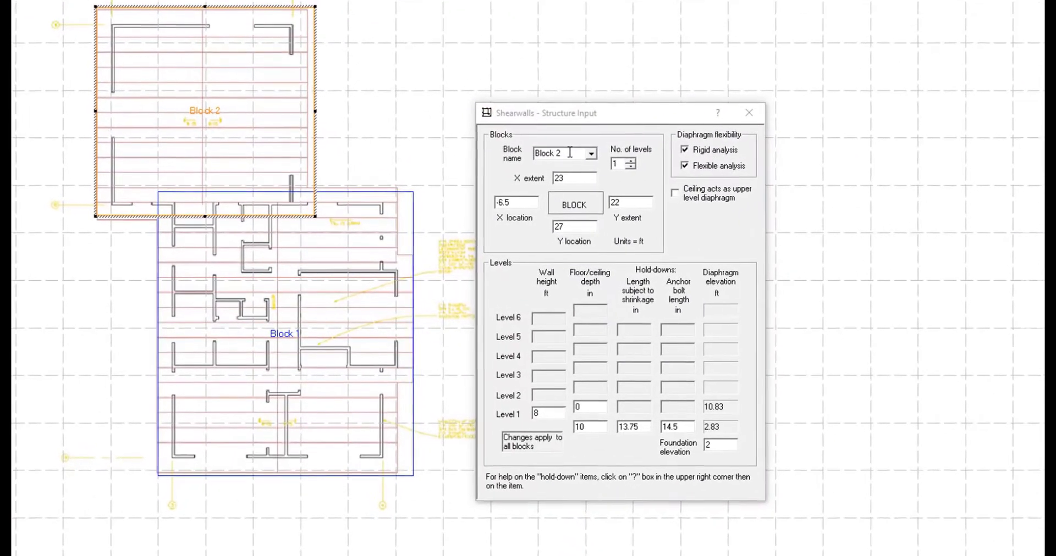
# - Name one block Garage, give the Main block 2 levels, and move to wall input
pyautogui.click(602, 169)
pyautogui.write('Garage')
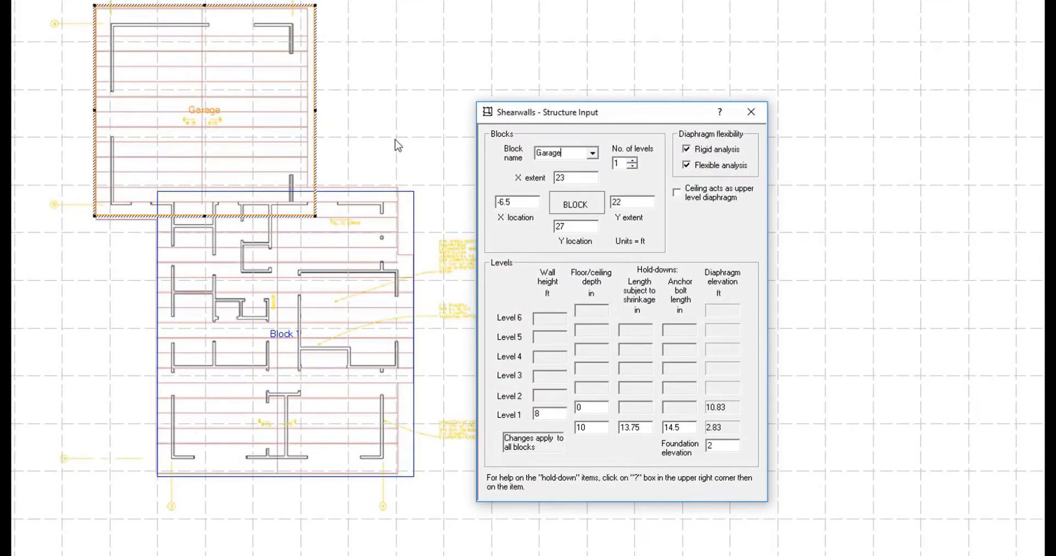
pyautogui.click(239, 289)
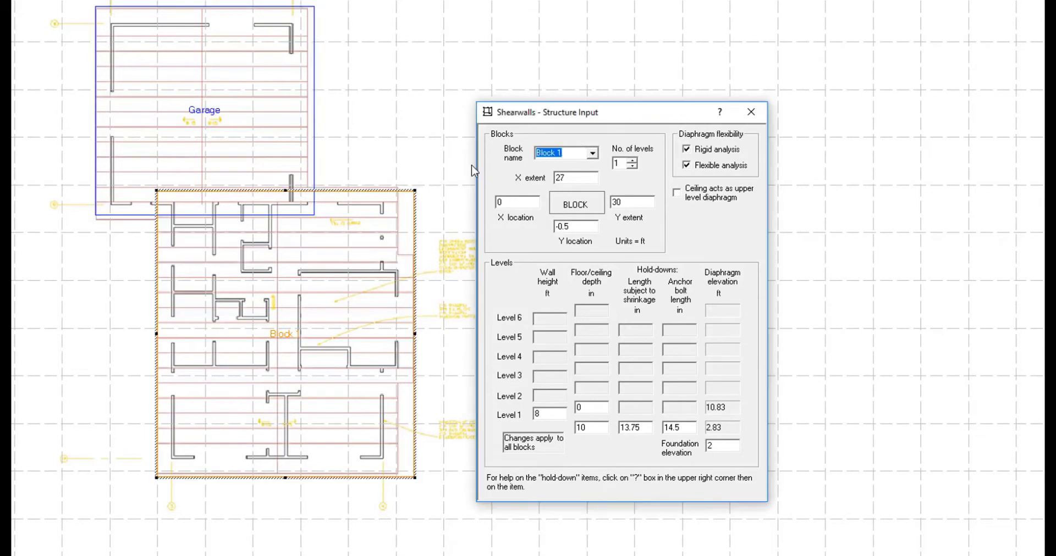
pyautogui.click(632, 160)
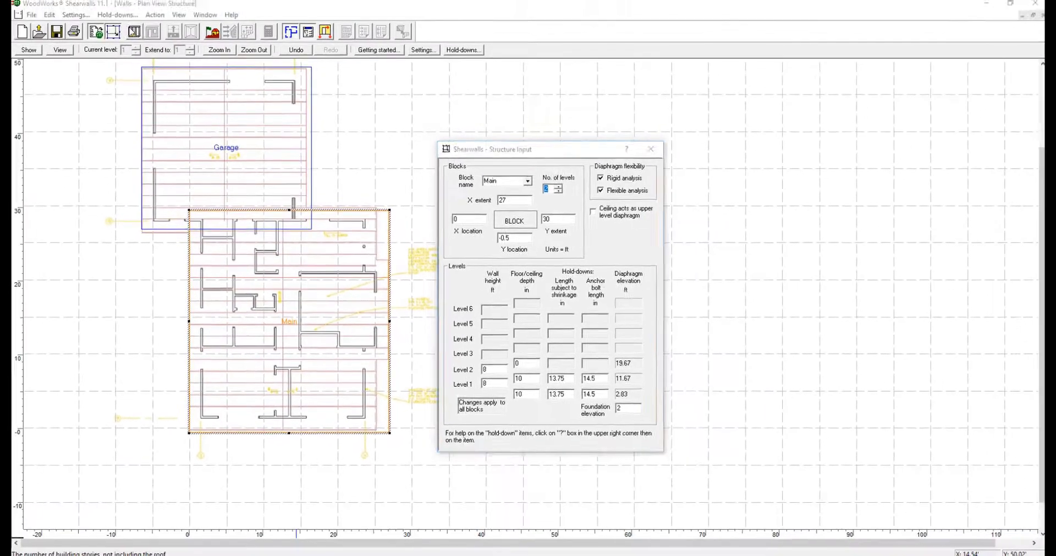
pyautogui.click(173, 32)
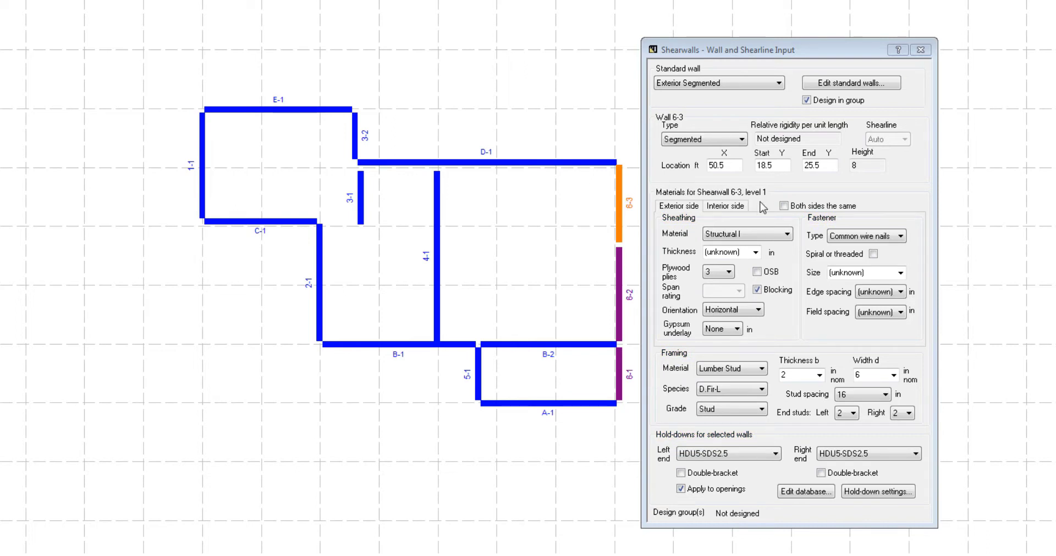
# - Give wall 6-3 Structural sheathing, Galv. box nails and HDU8-SDS2.5 left-end hold-downs
pyautogui.click(785, 237)
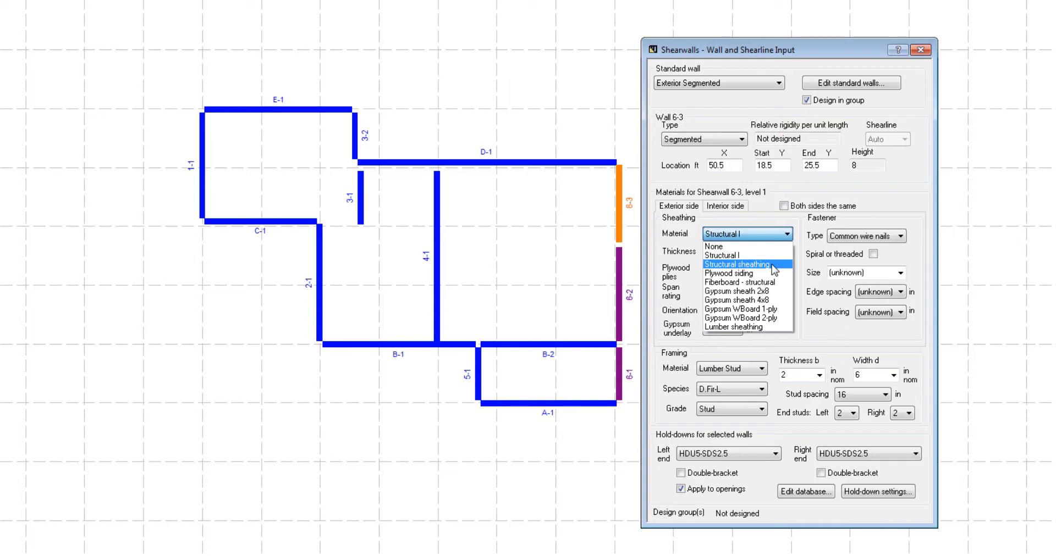
pyautogui.click(773, 265)
pyautogui.click(866, 237)
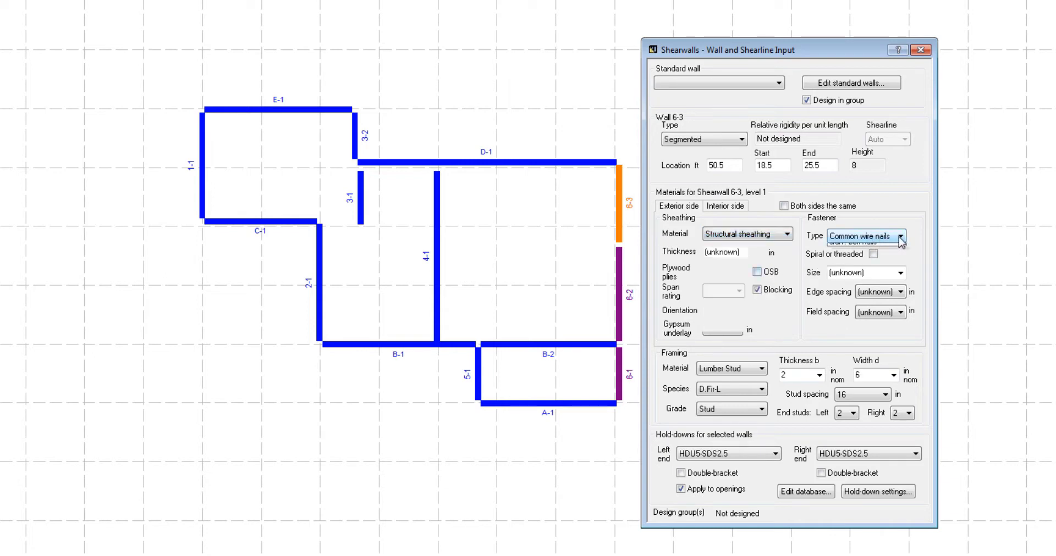
pyautogui.click(868, 254)
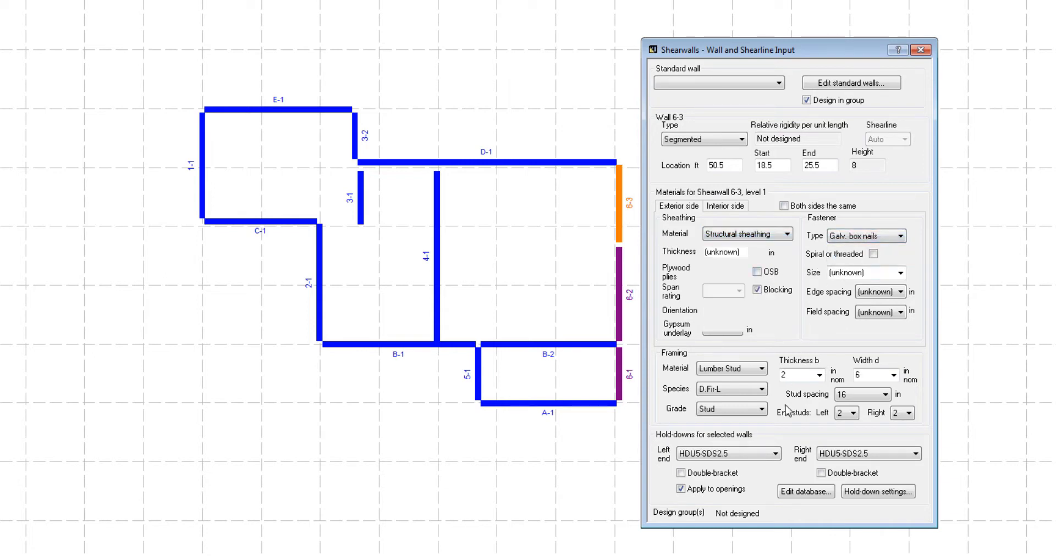
pyautogui.click(776, 453)
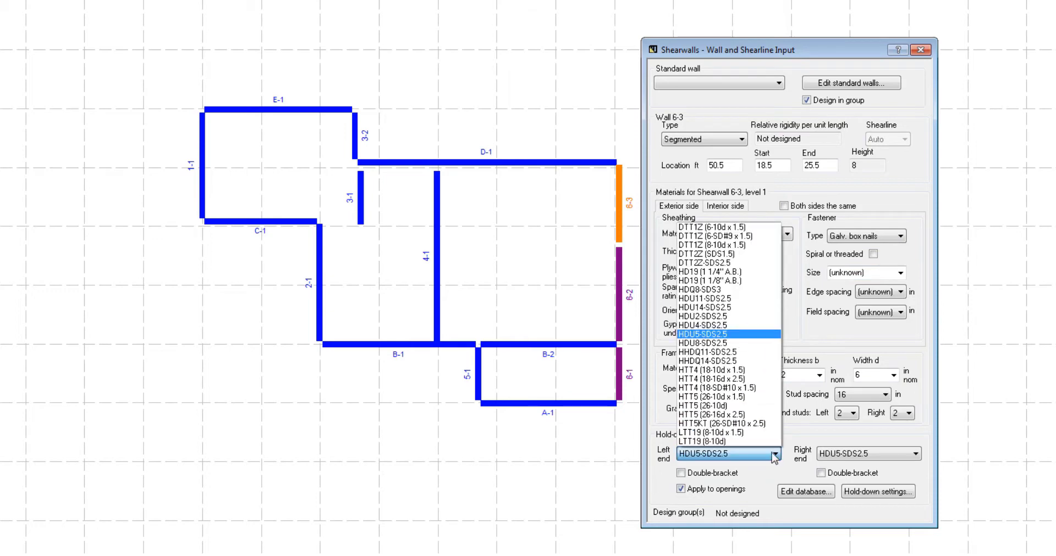
pyautogui.click(736, 350)
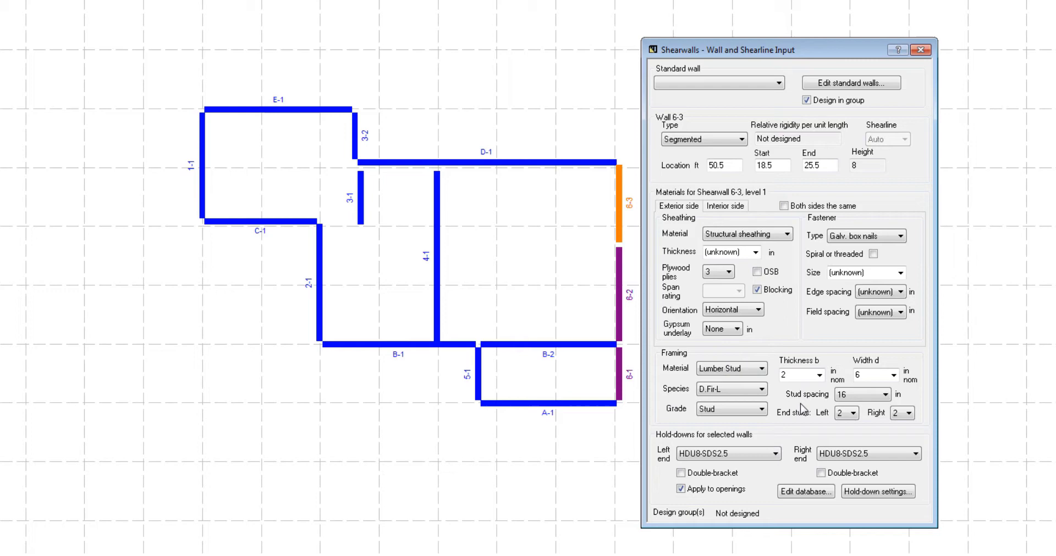
# - Review the HDU8-SDS2.5 hold-down database entry, then base a new standard wall on this wall
pyautogui.click(795, 491)
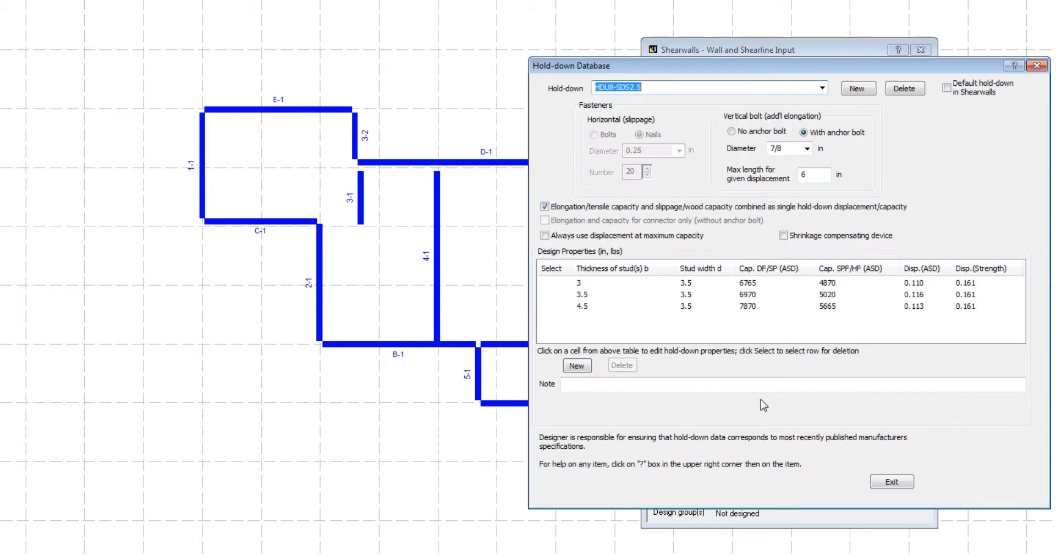
pyautogui.click(1036, 67)
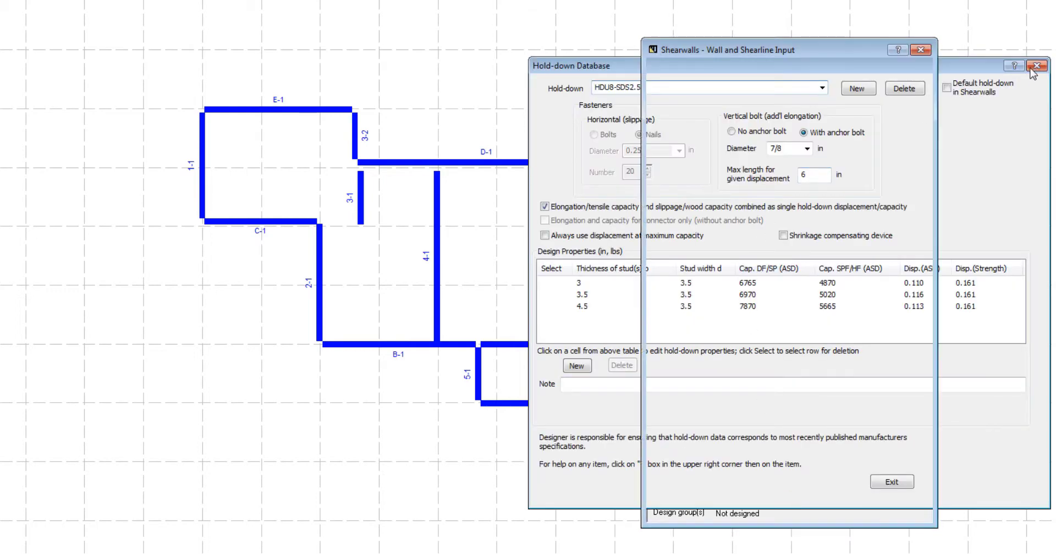
pyautogui.click(872, 86)
pyautogui.click(840, 316)
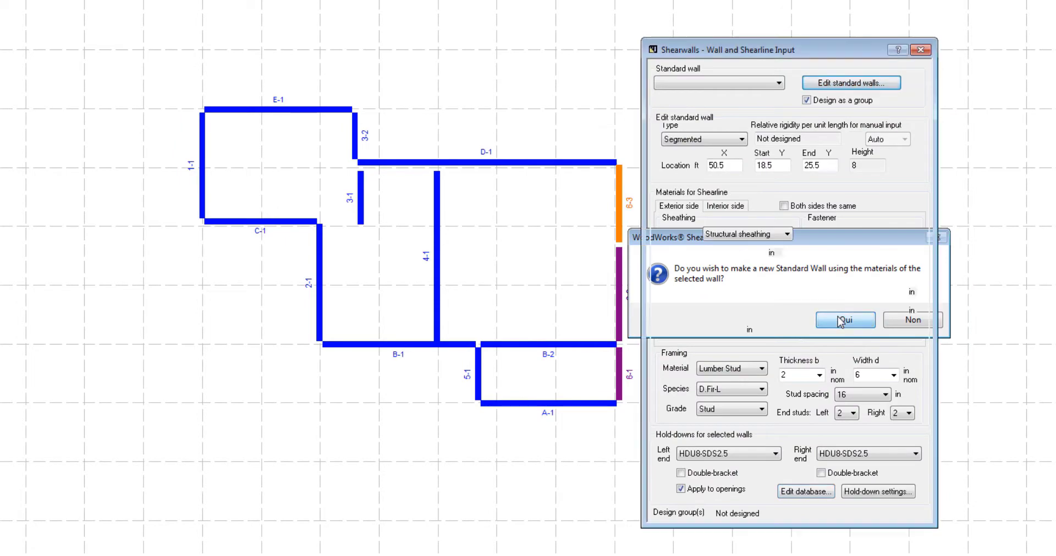
# - Set the standard wall's sheathing thickness to 3/8 and save it as Std. Wall 2
pyautogui.click(756, 252)
pyautogui.click(759, 314)
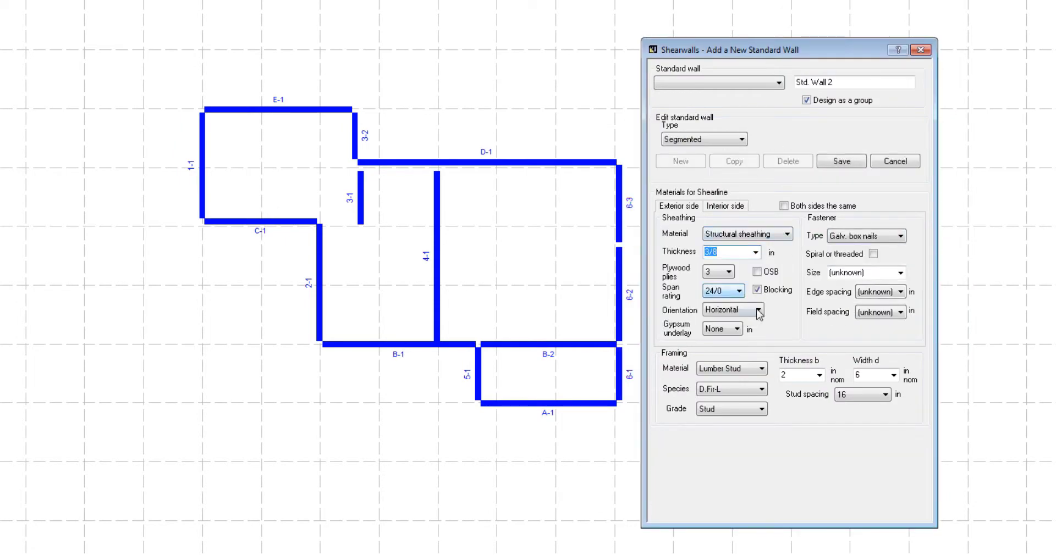
pyautogui.click(841, 161)
pyautogui.click(799, 315)
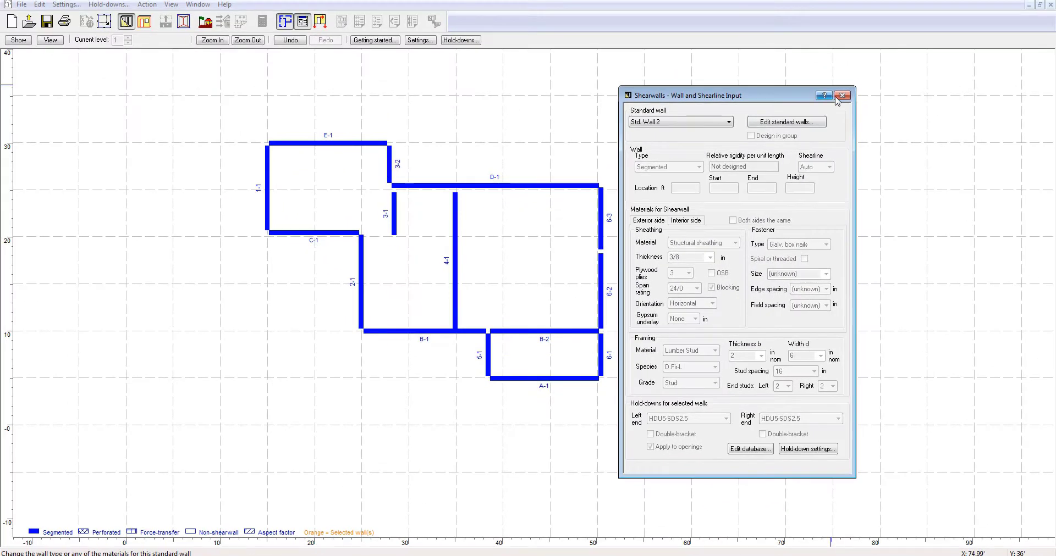
# - Cut openings into walls 4-1, 1-1 and A-1, making the A-1 opening 4 ft wide
pyautogui.click(144, 21)
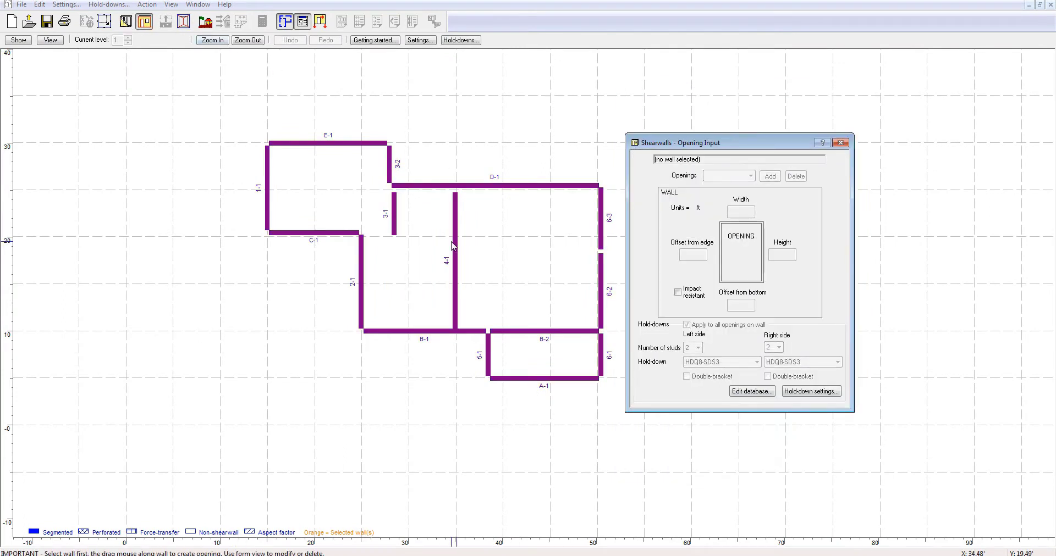
pyautogui.click(455, 288)
pyautogui.moveTo(455, 246); pyautogui.dragTo(455, 279)
pyautogui.click(267, 172)
pyautogui.moveTo(267, 175); pyautogui.dragTo(267, 199)
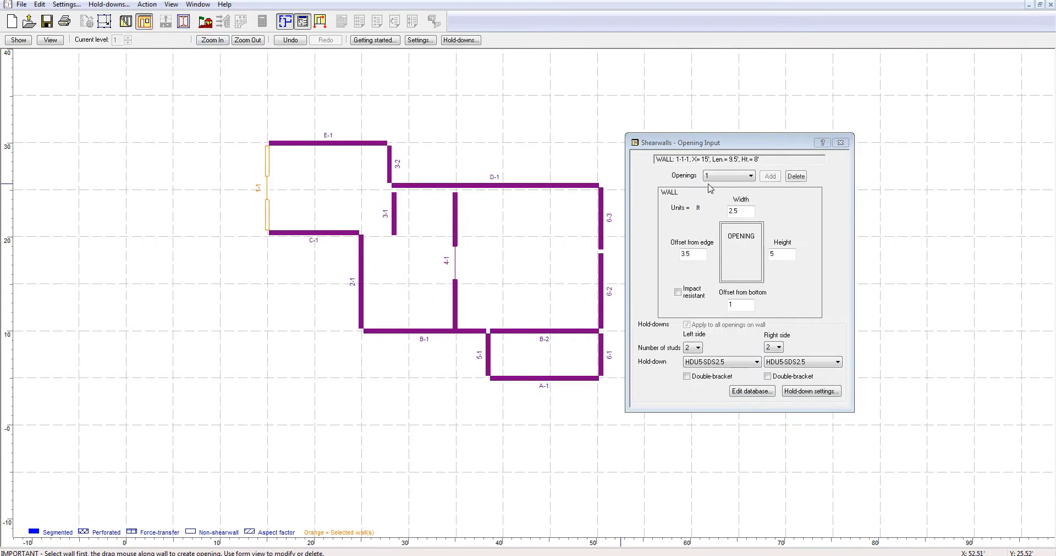
pyautogui.click(546, 379)
pyautogui.moveTo(563, 378); pyautogui.dragTo(535, 378)
pyautogui.click(682, 219)
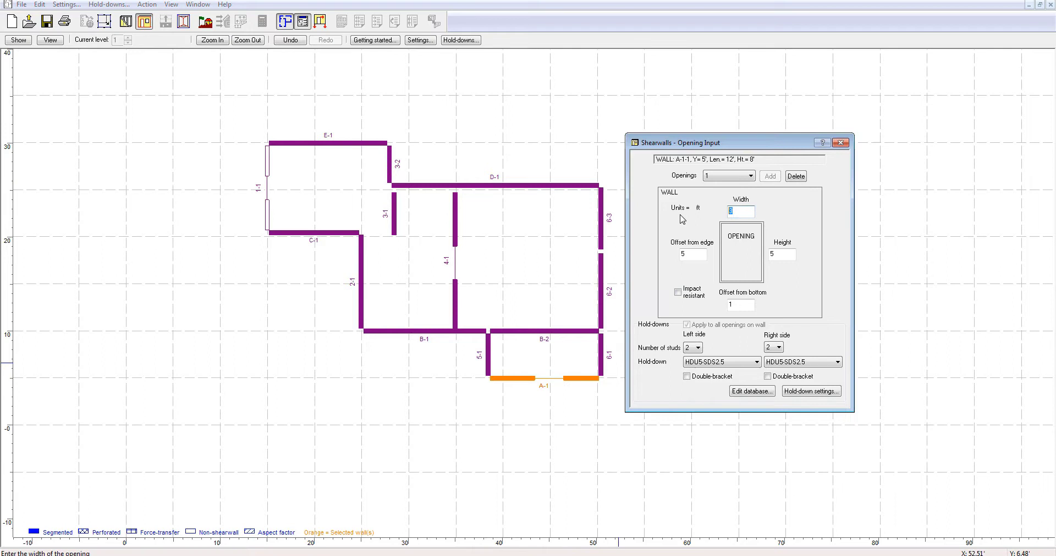
pyautogui.press('Tab')
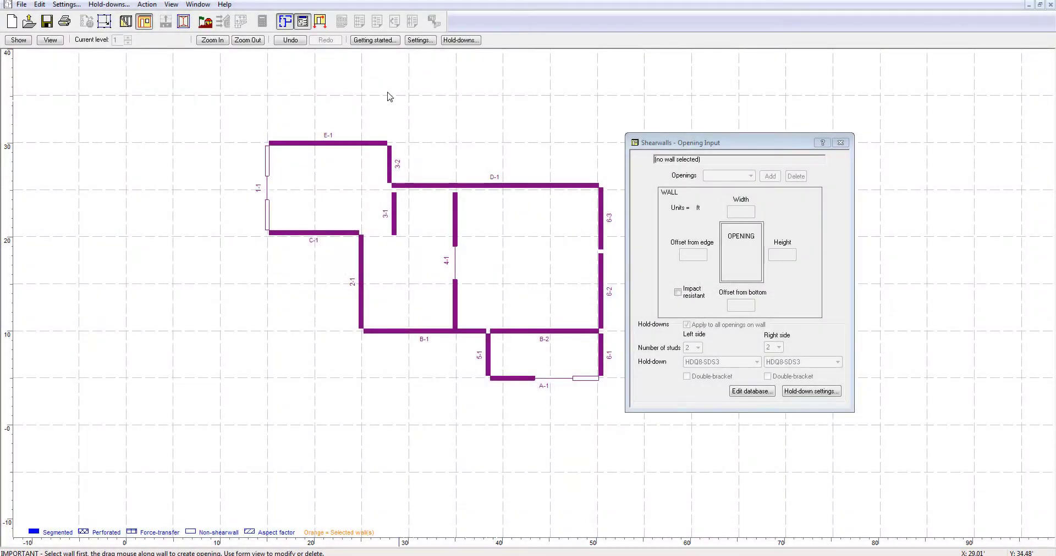
# - Make the roof's east and west ends hipped with a north-south ridge
pyautogui.click(205, 24)
pyautogui.moveTo(957, 145); pyautogui.dragTo(687, 144)
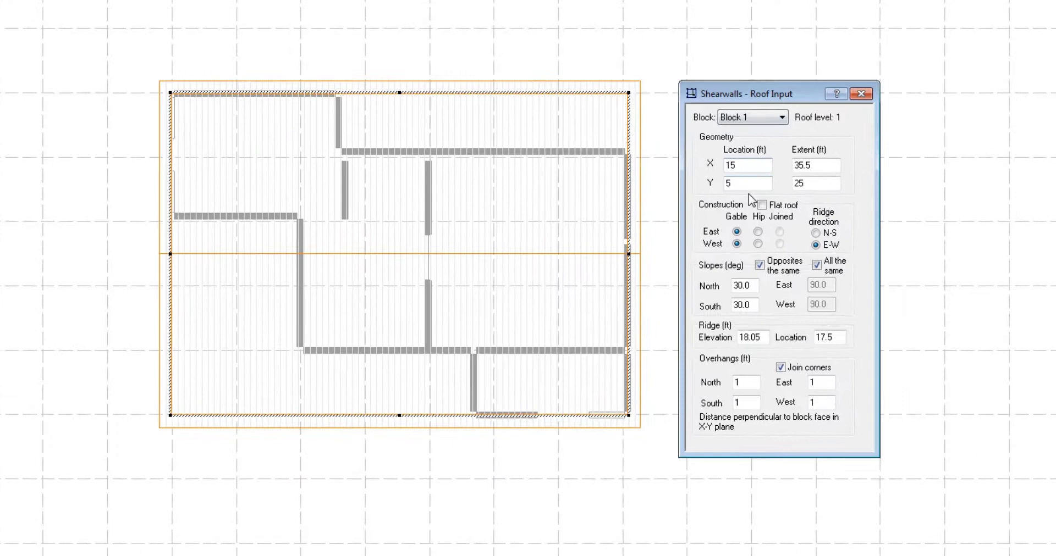
pyautogui.click(758, 231)
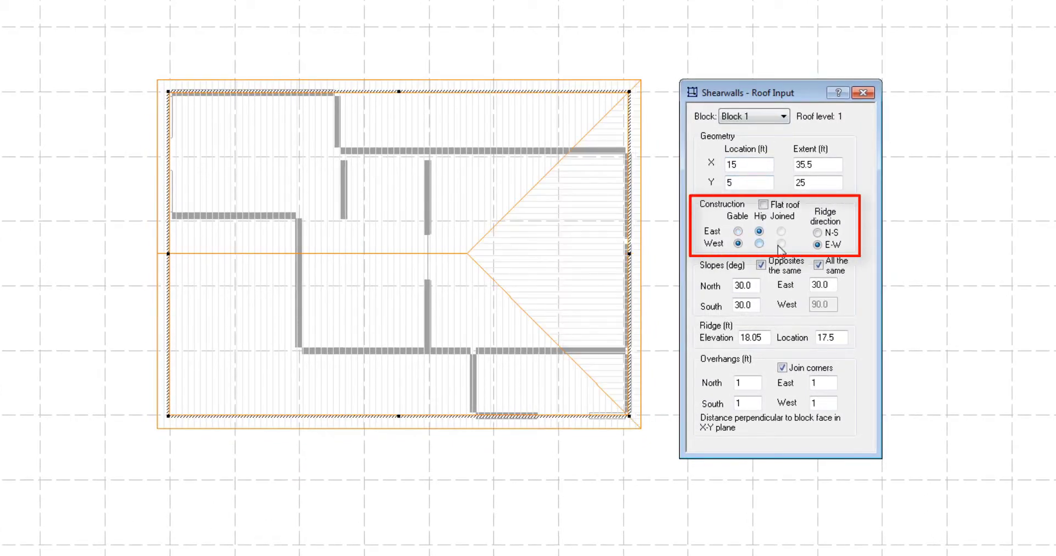
pyautogui.click(759, 243)
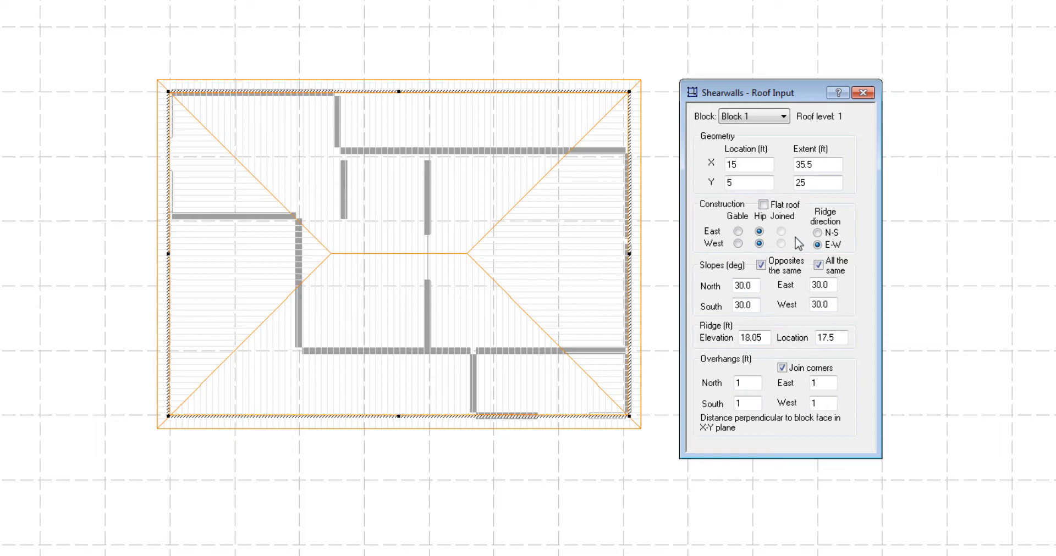
pyautogui.click(818, 233)
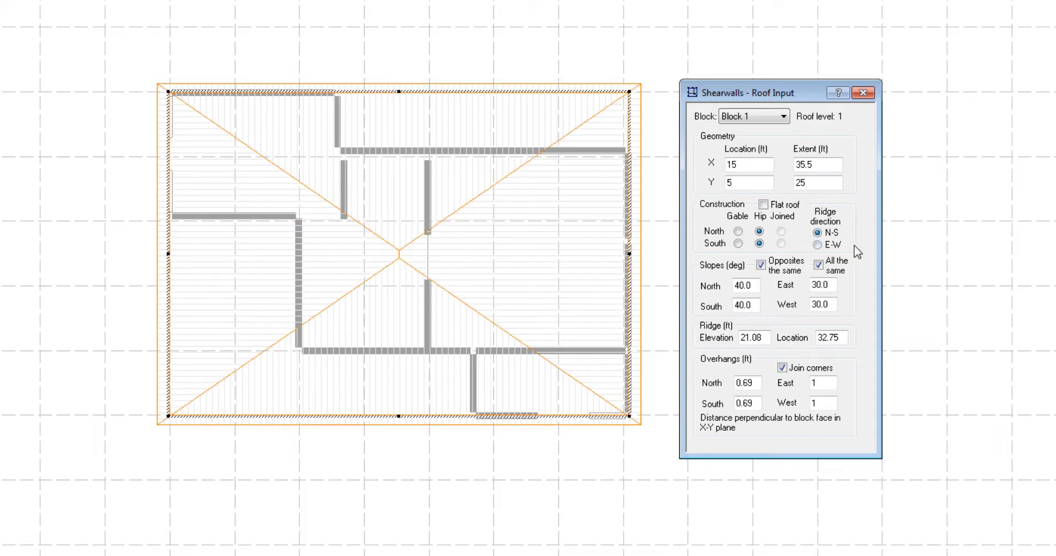
# - Set the roof slopes to 45° and the north and south overhangs to 3 ft
pyautogui.write('45')
pyautogui.press('Tab')
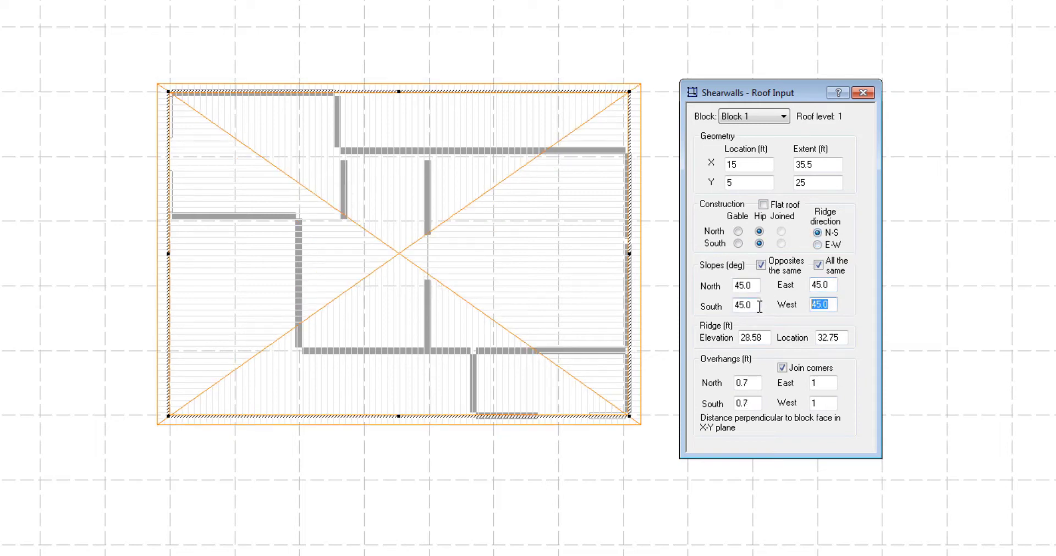
pyautogui.press('Tab')
pyautogui.write('2')
pyautogui.press('Tab')
pyautogui.write('2')
pyautogui.press('BackSpace')
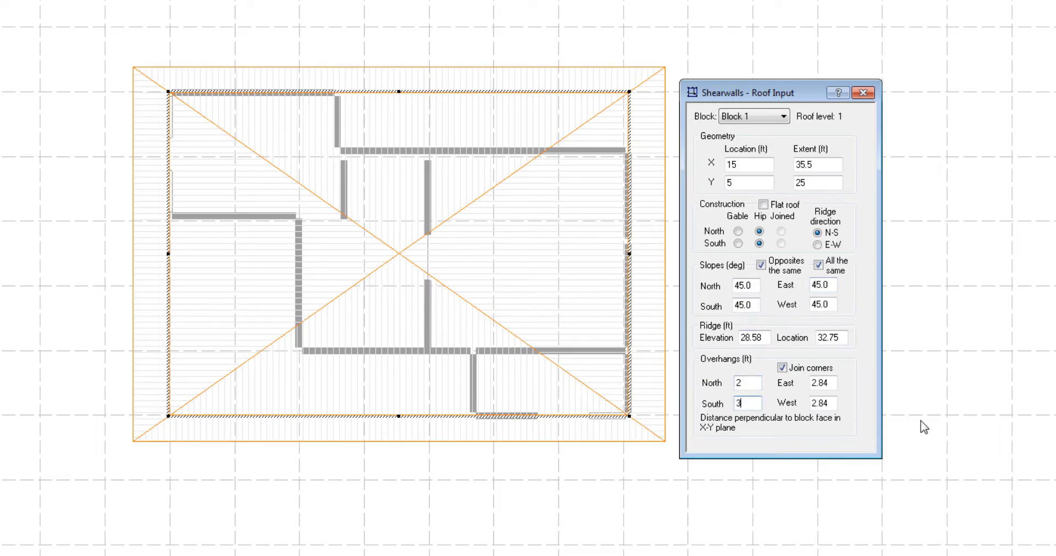
pyautogui.write('3')
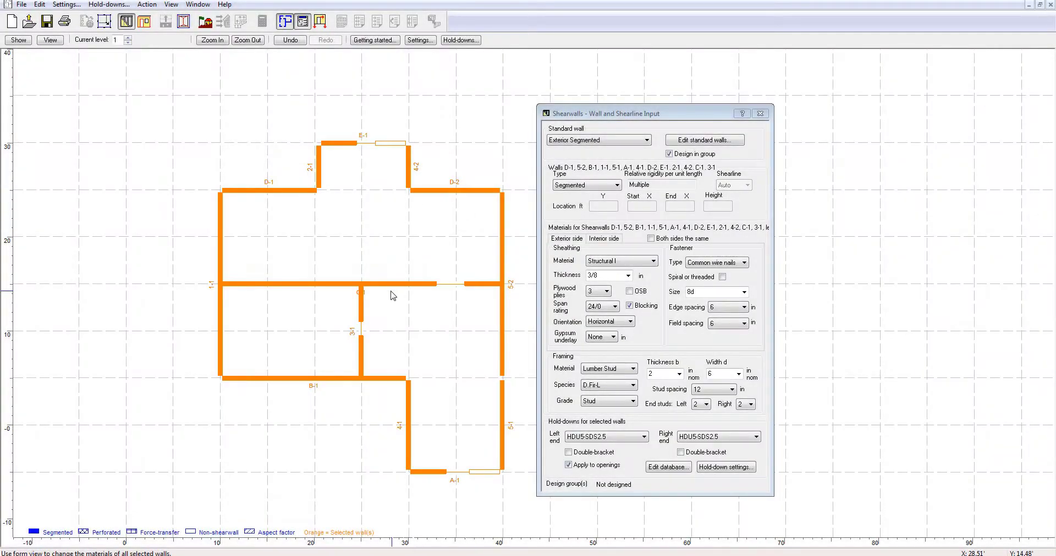
# - Leave wall 3-1 out and set sheathing thickness and nail size to (unknown)
pyautogui.keyDown('ctrl'); pyautogui.click(351, 300); pyautogui.keyUp('ctrl')
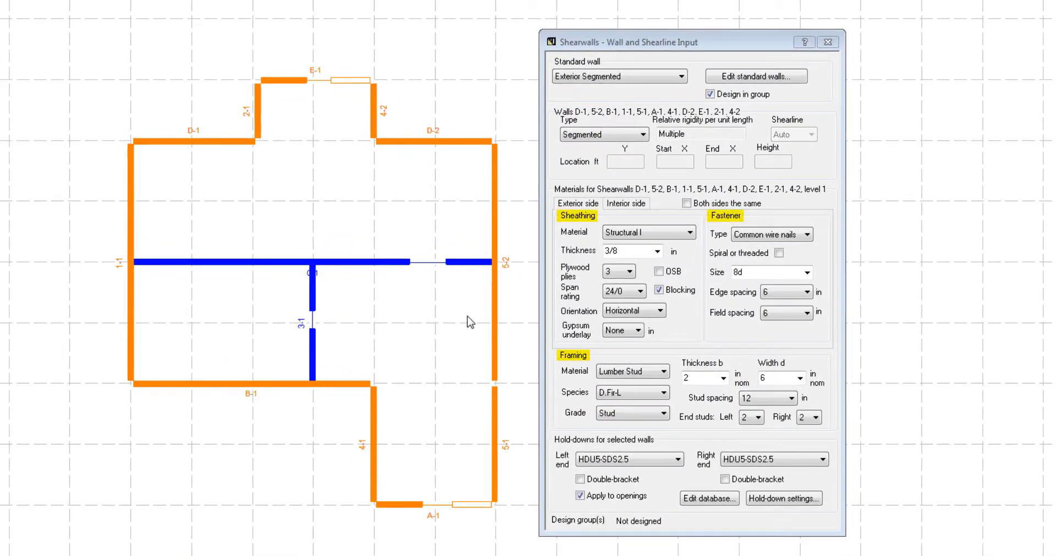
pyautogui.click(657, 252)
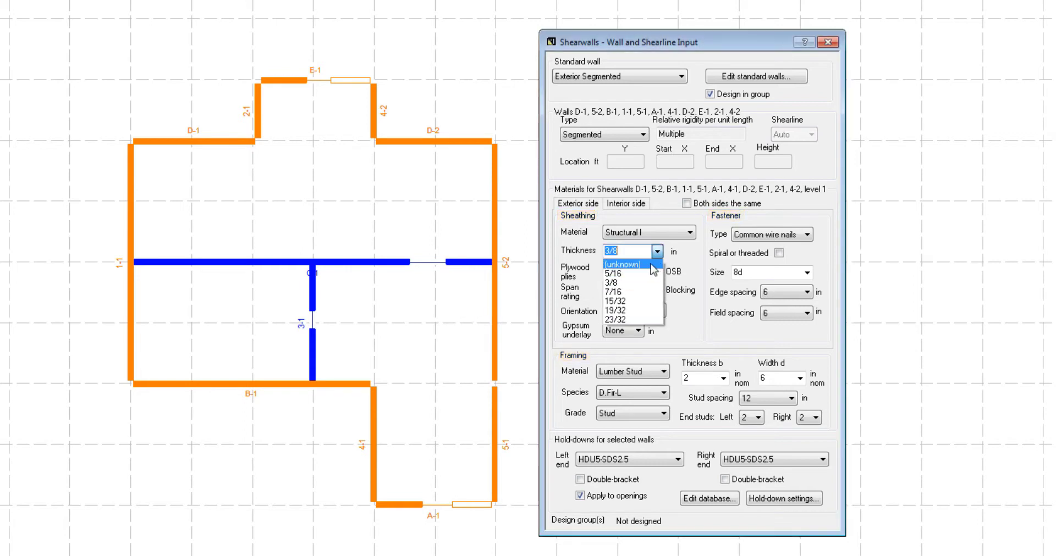
pyautogui.click(640, 280)
pyautogui.click(806, 273)
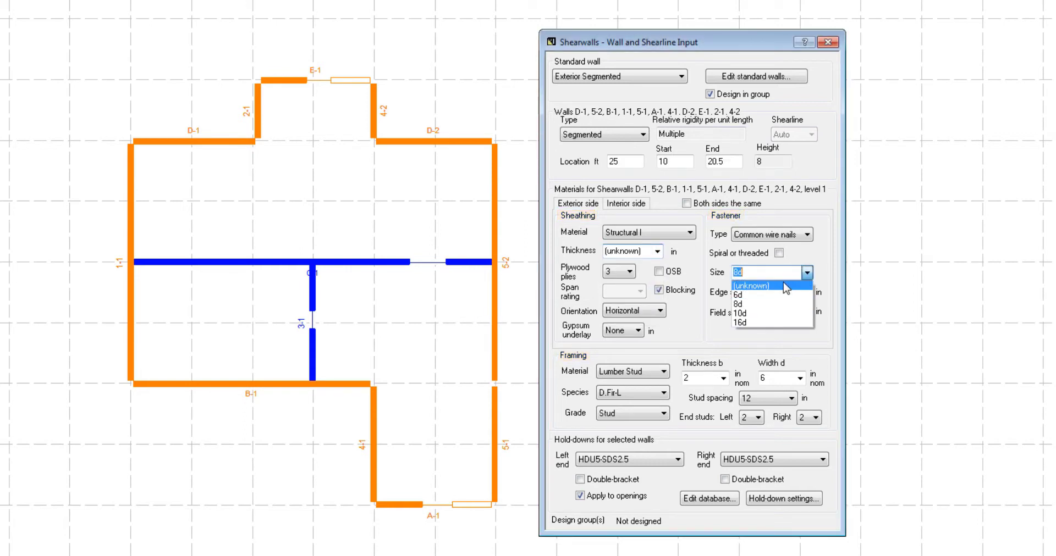
pyautogui.click(780, 294)
# - Set edge nail spacing, field nail spacing and stud spacing to (unknown)
pyautogui.click(792, 293)
pyautogui.click(781, 302)
pyautogui.click(791, 312)
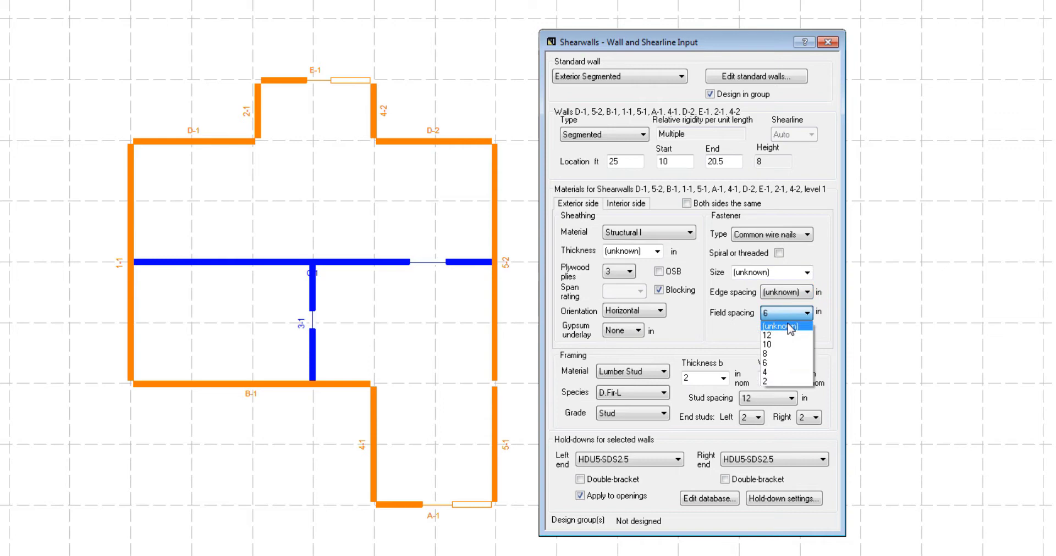
pyautogui.click(781, 322)
pyautogui.click(767, 398)
pyautogui.click(767, 412)
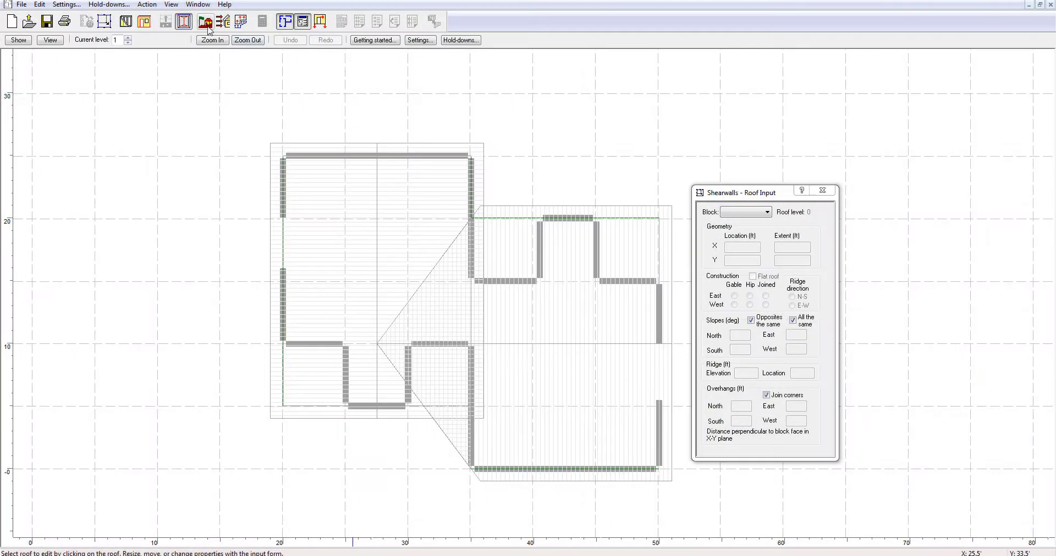
# - Set site information to Exposure D, Risk Category II, site class D, with 1a Torsional N-S and soft-story E-W irregularities
pyautogui.click(206, 24)
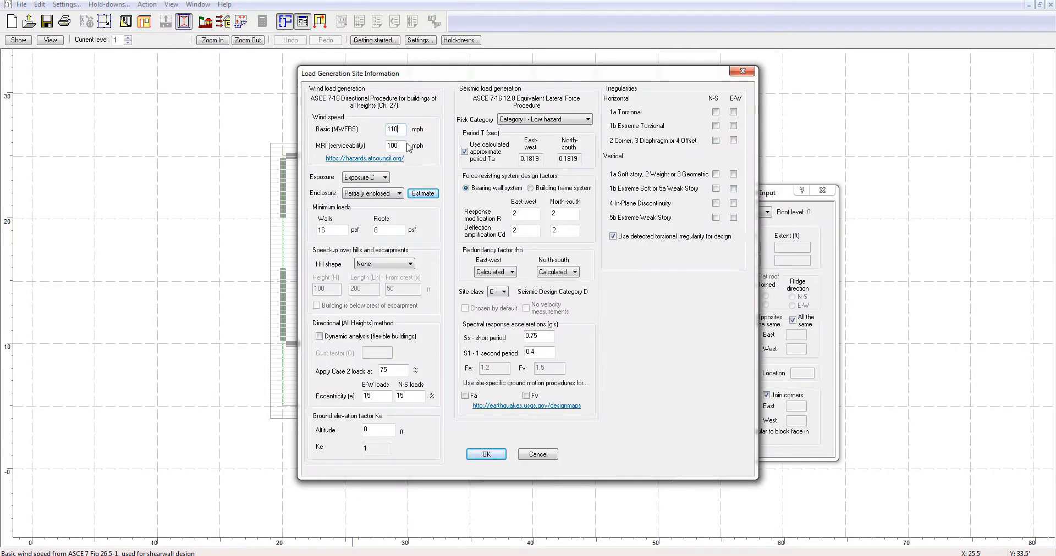
pyautogui.click(385, 177)
pyautogui.click(375, 202)
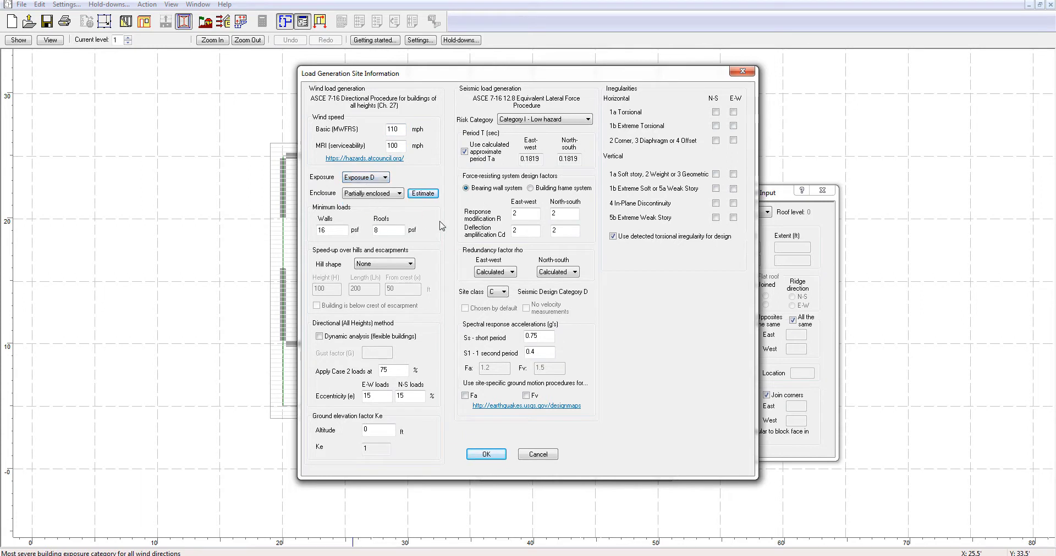
pyautogui.click(585, 120)
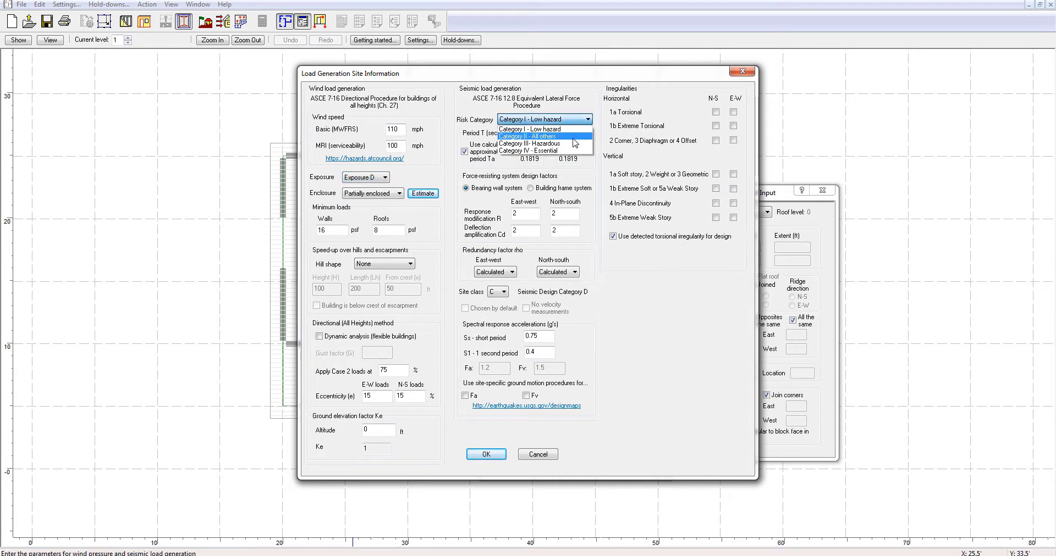
pyautogui.click(574, 136)
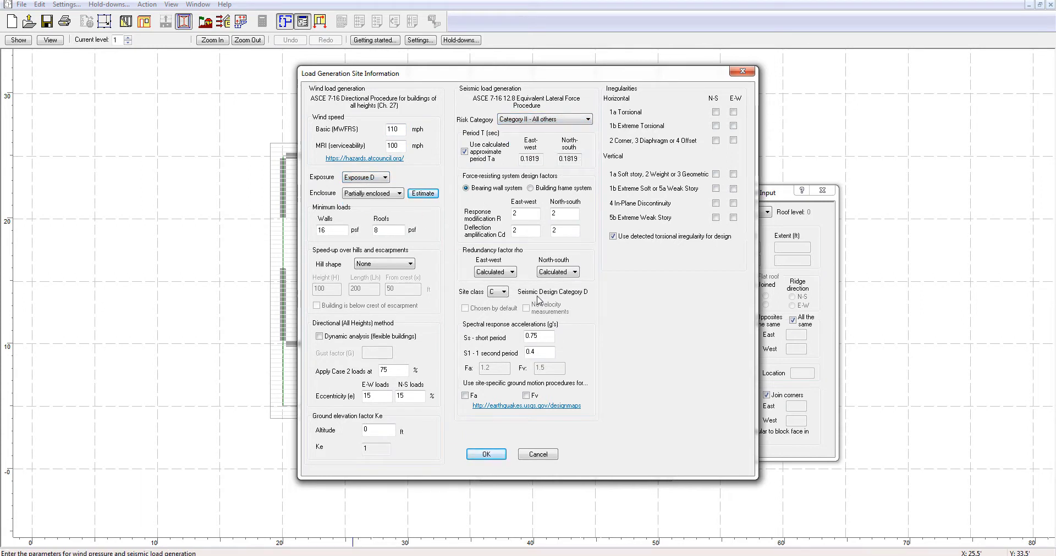
pyautogui.click(501, 295)
pyautogui.click(497, 326)
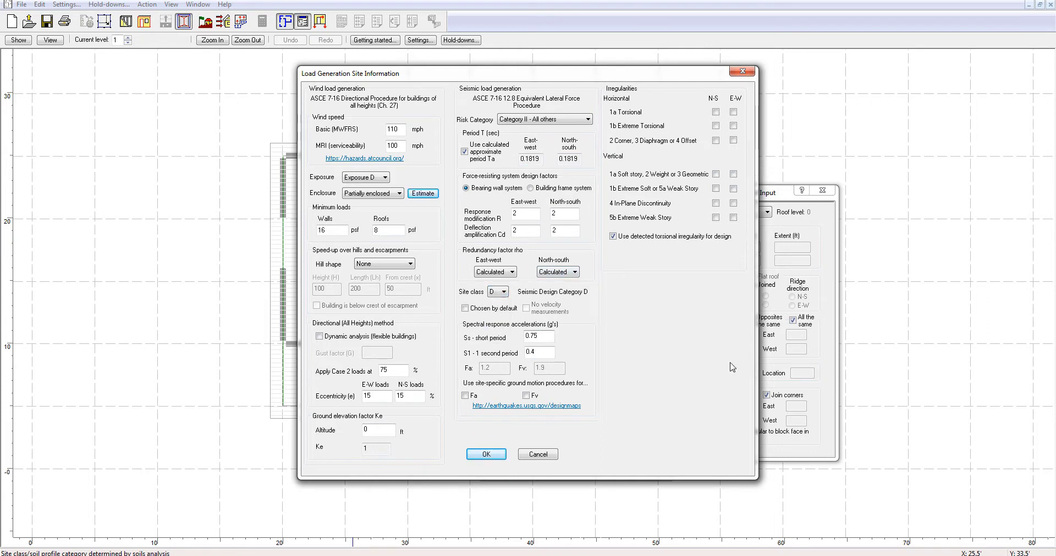
pyautogui.click(716, 112)
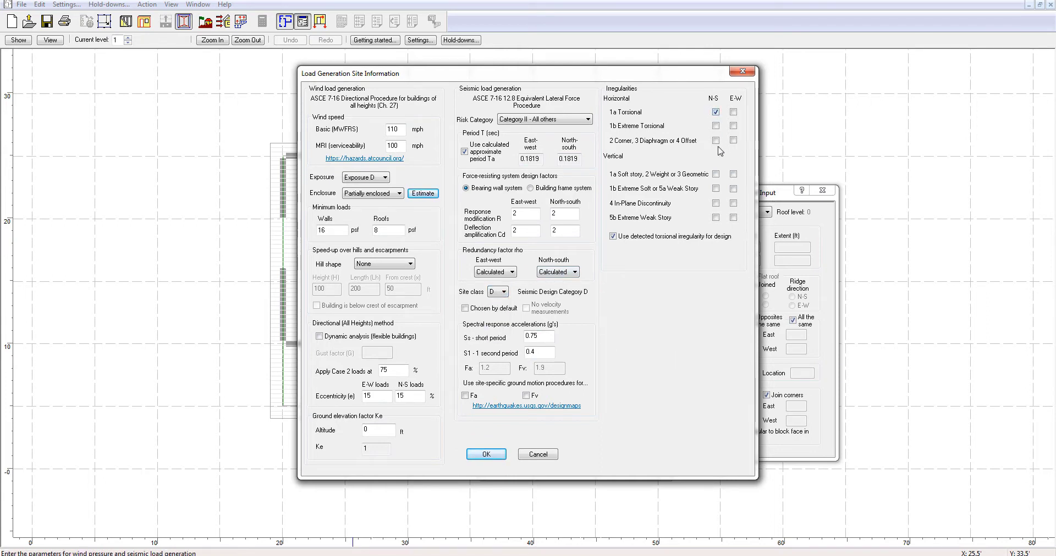
pyautogui.click(733, 175)
pyautogui.click(475, 456)
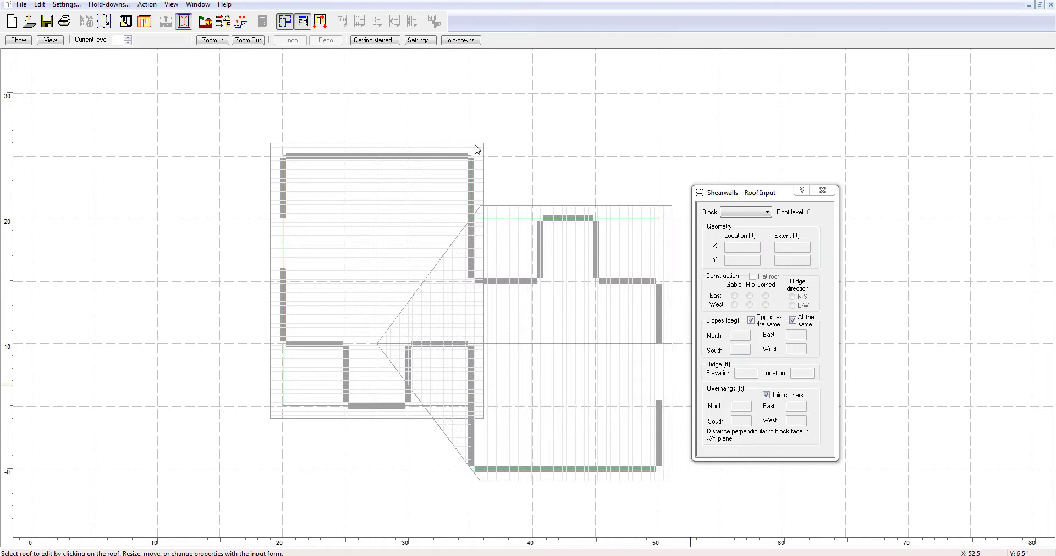
# - Generate loads on the selected levels and display the loads on level 2
pyautogui.click(223, 21)
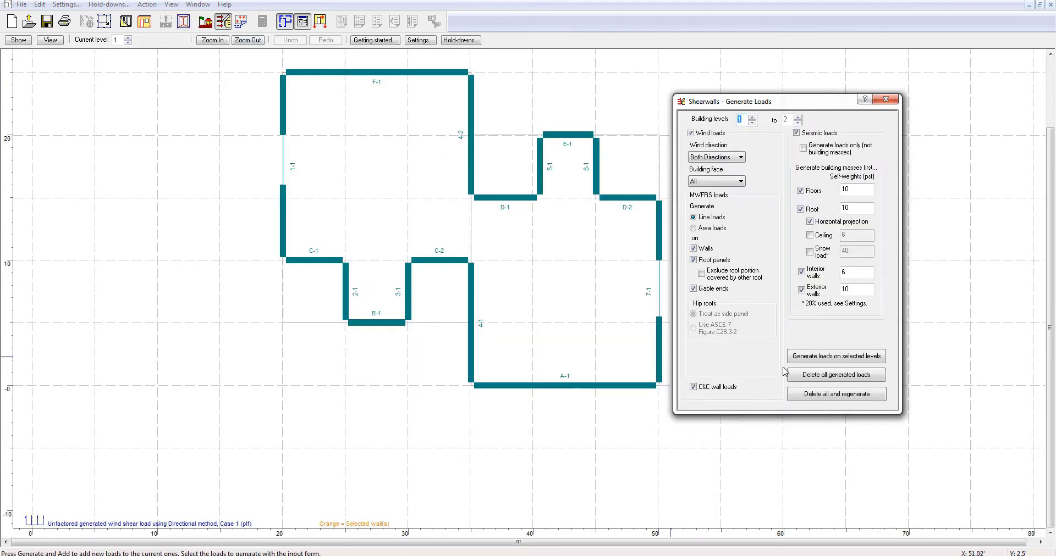
pyautogui.click(837, 359)
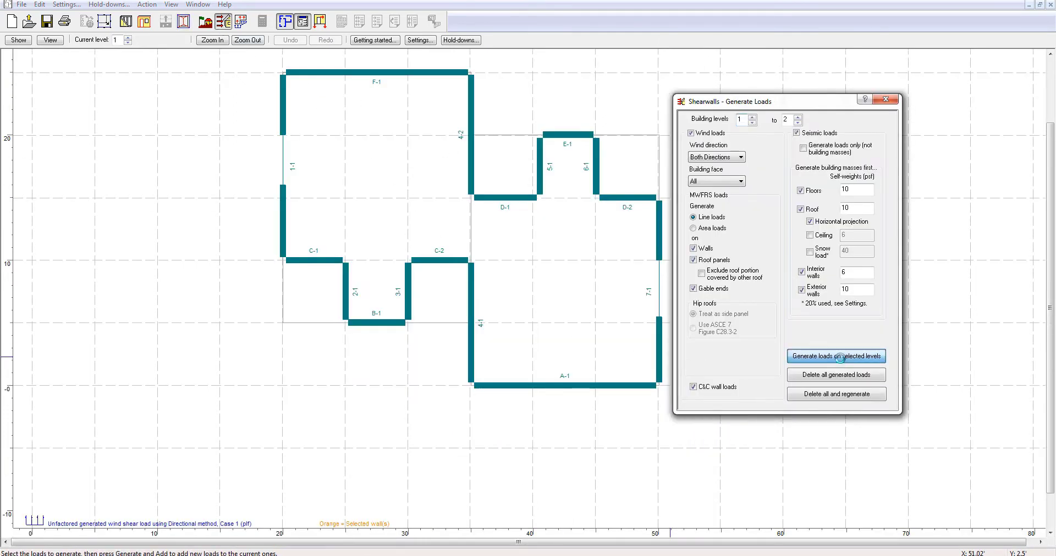
pyautogui.moveTo(737, 105); pyautogui.dragTo(828, 103)
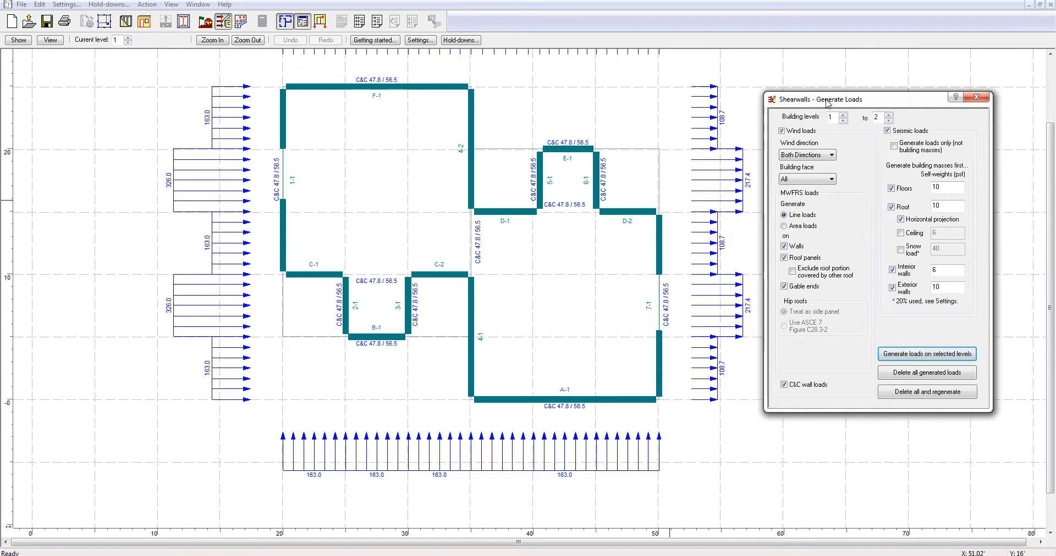
pyautogui.click(128, 37)
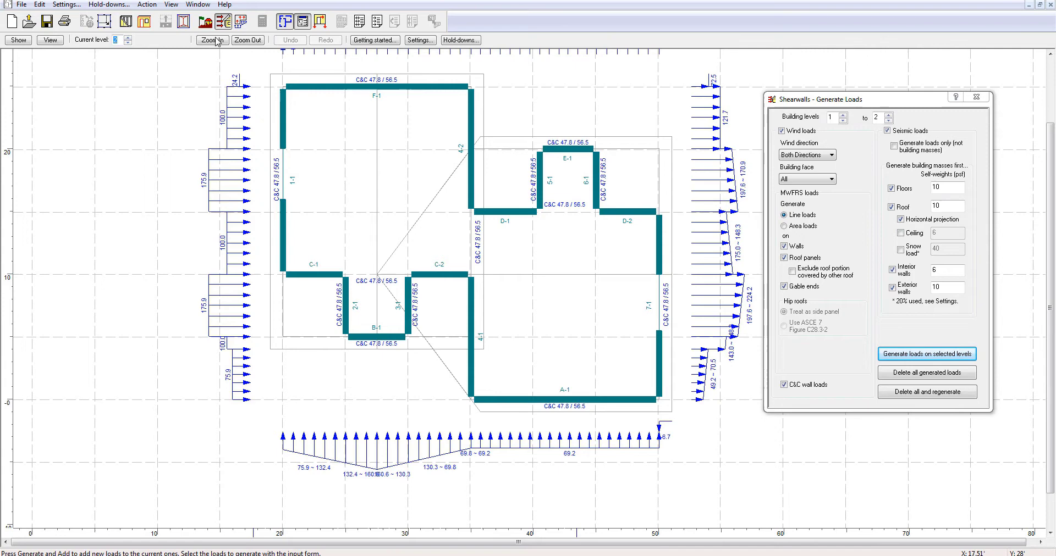
# - Open the applied loads list, dismiss the additional loads reminder, and start adding a new load
pyautogui.click(237, 26)
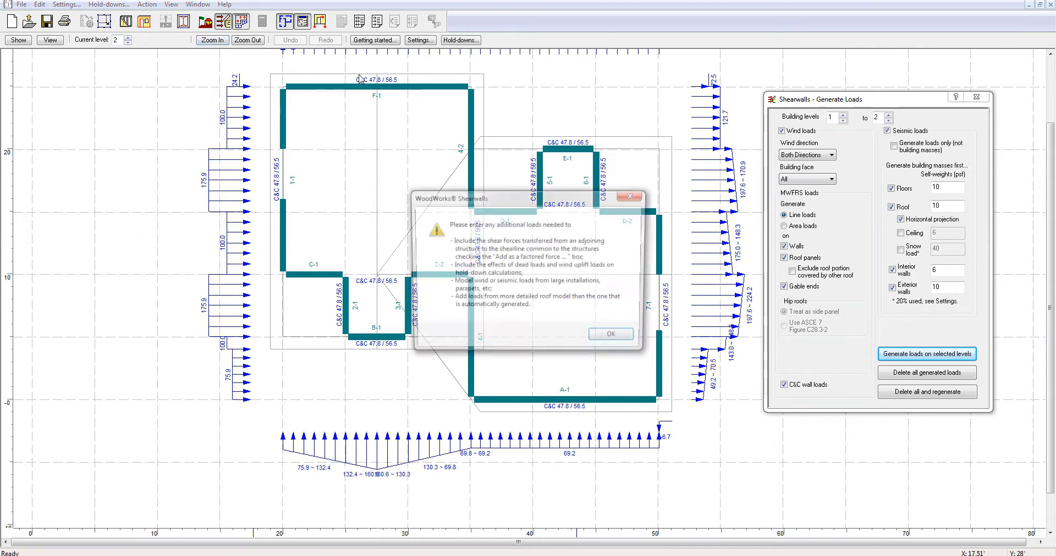
pyautogui.click(606, 340)
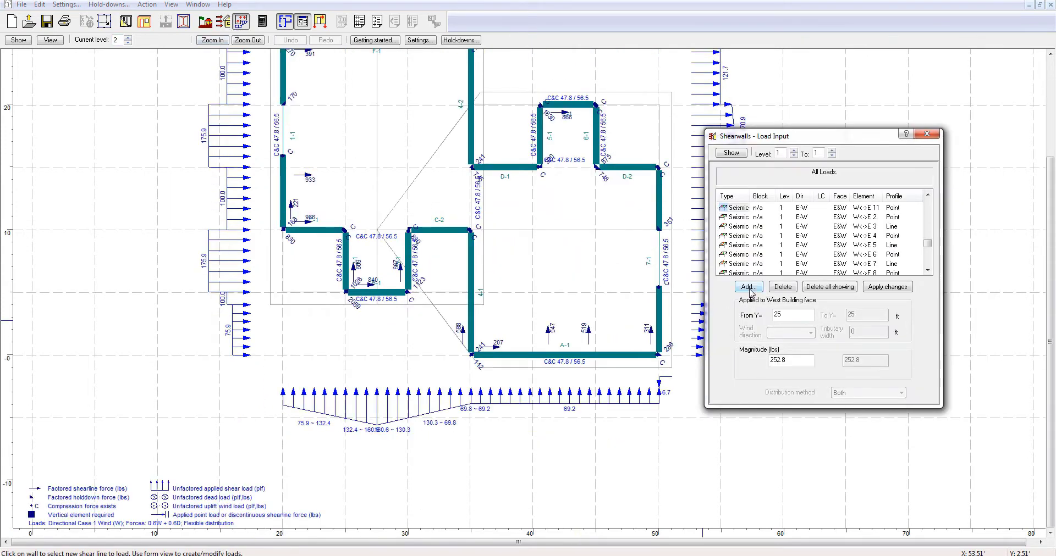
pyautogui.click(749, 288)
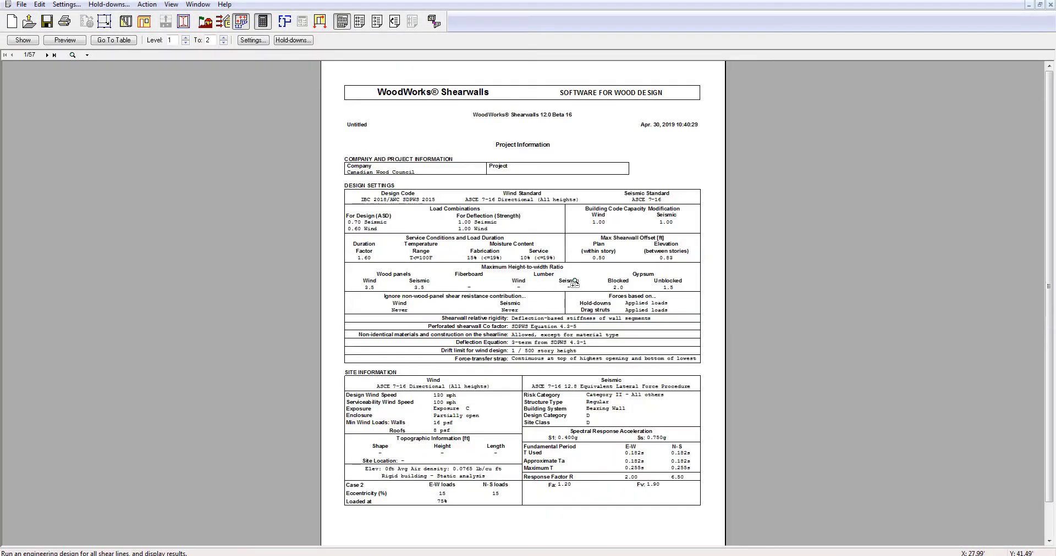
# - Jump to the report's Wind Shear Loads table and scroll through it
pyautogui.click(114, 40)
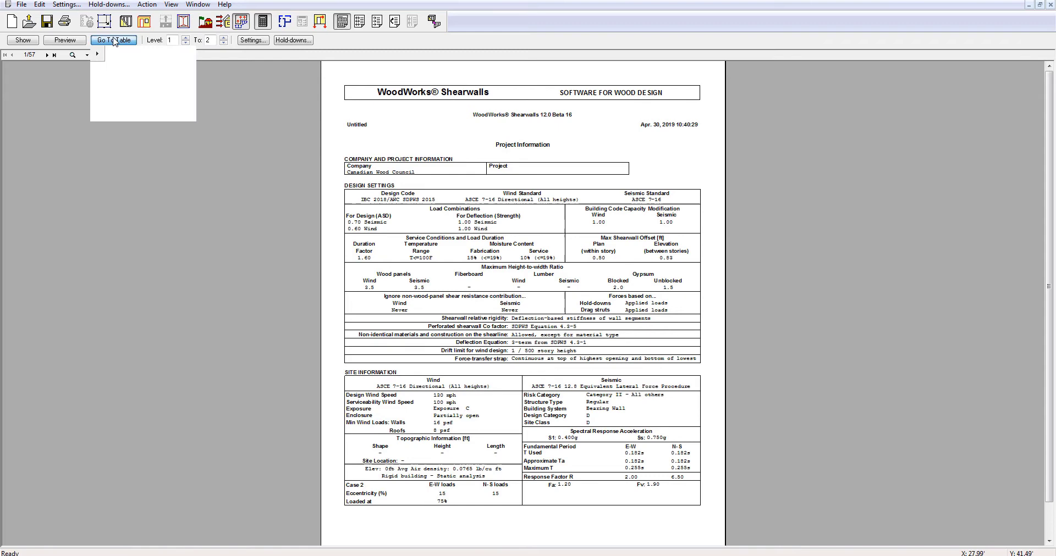
pyautogui.moveTo(127, 77)
pyautogui.click(239, 78)
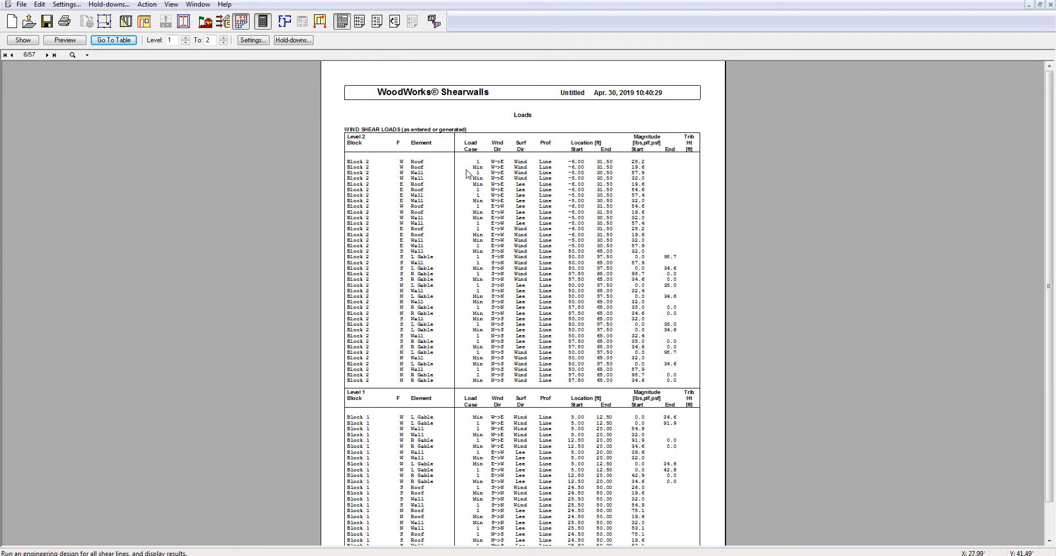
pyautogui.scroll(-10, 469, 192)
pyautogui.scroll(-5, 469, 192)
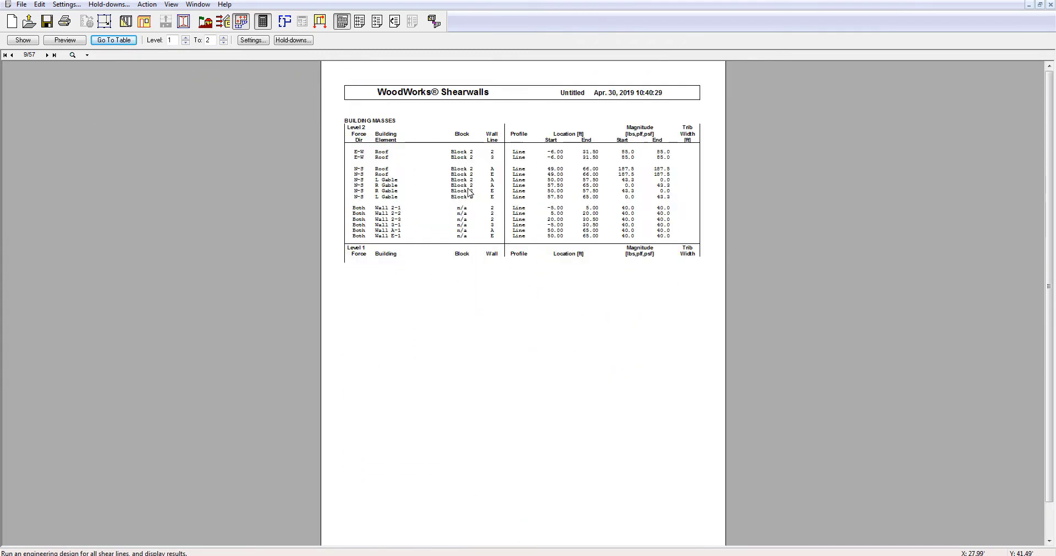
# - Review the Sheathing and Framing Materials, Flexible Diaphragm Design and Design Summary tables
pyautogui.click(113, 41)
pyautogui.moveTo(165, 64)
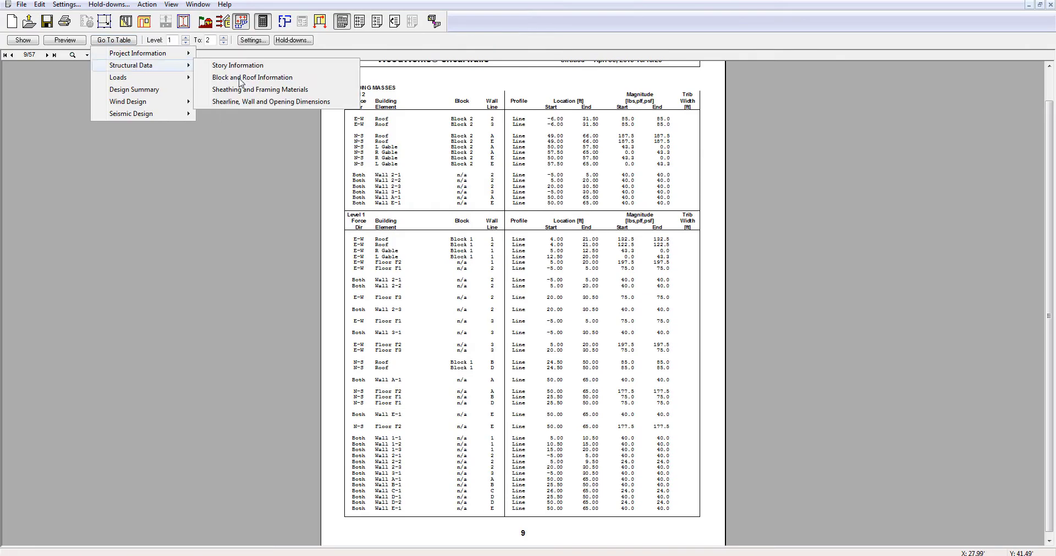
pyautogui.click(266, 89)
pyautogui.click(130, 40)
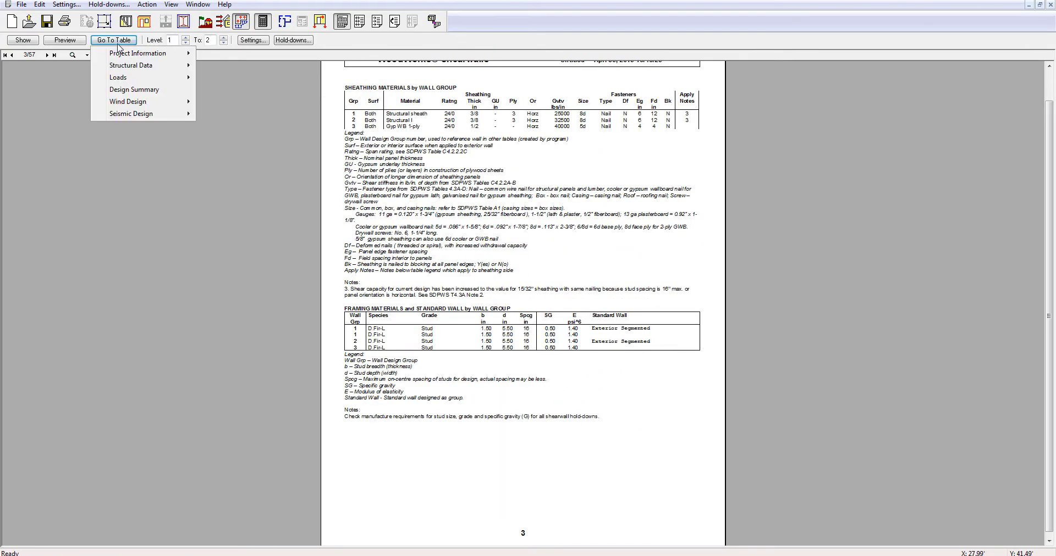
pyautogui.moveTo(138, 101)
pyautogui.click(254, 103)
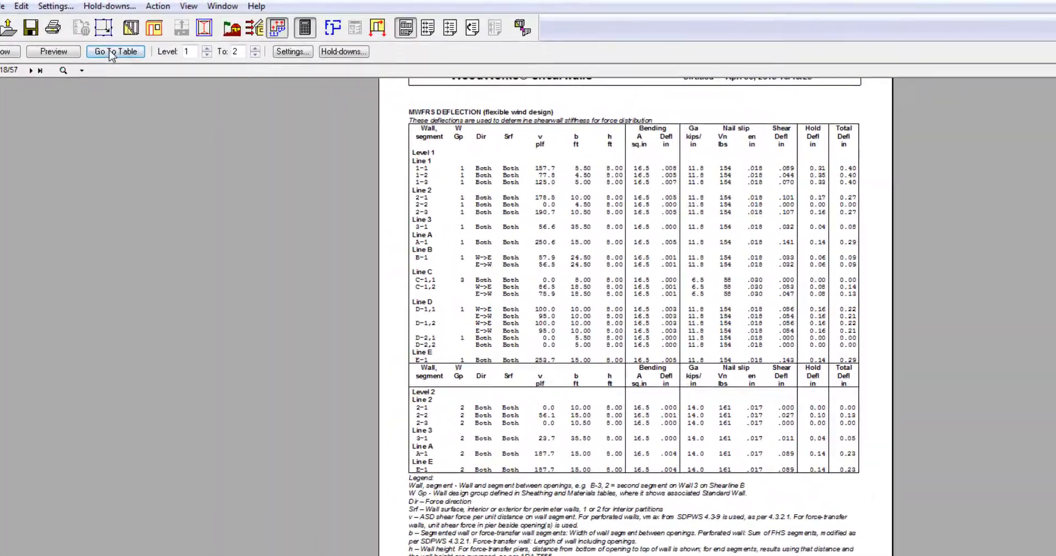
pyautogui.click(114, 40)
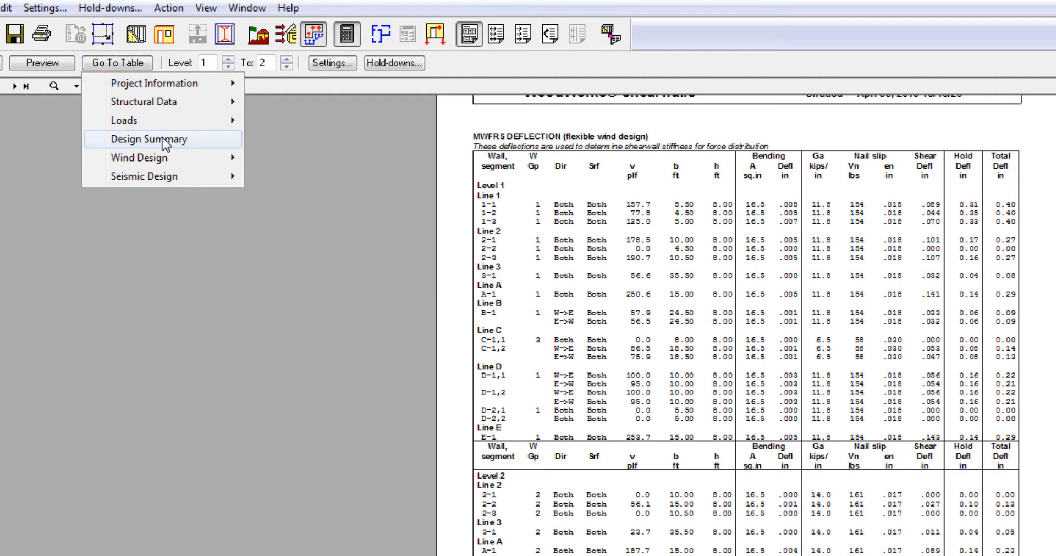
pyautogui.click(163, 140)
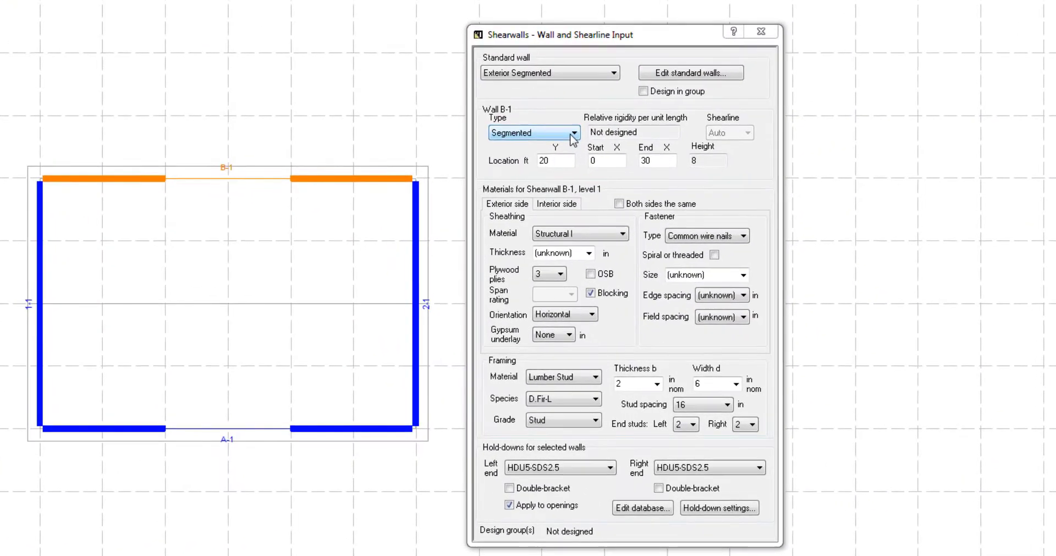
# - Set wall B-1's type to Force-transfer
pyautogui.click(556, 160)
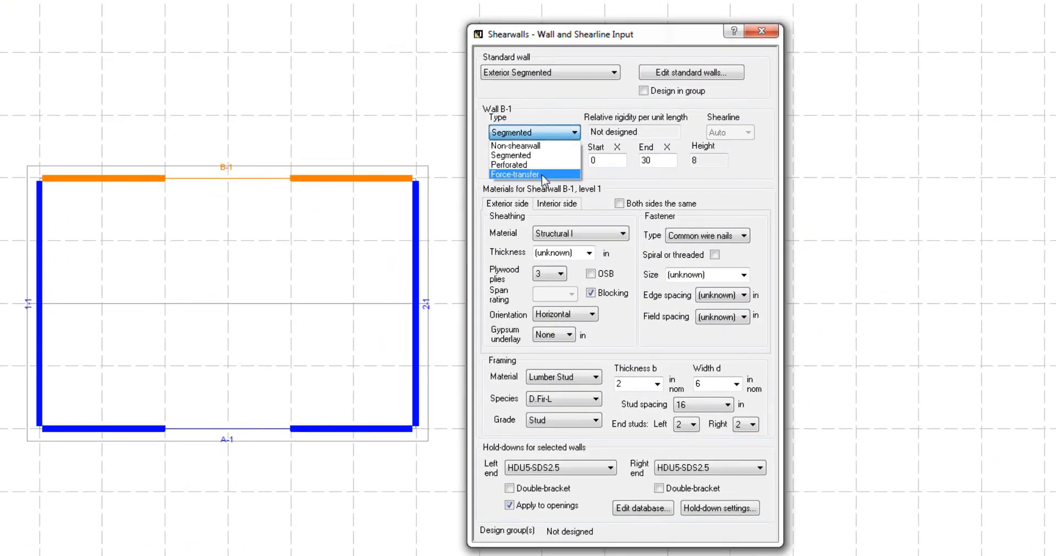
pyautogui.click(542, 175)
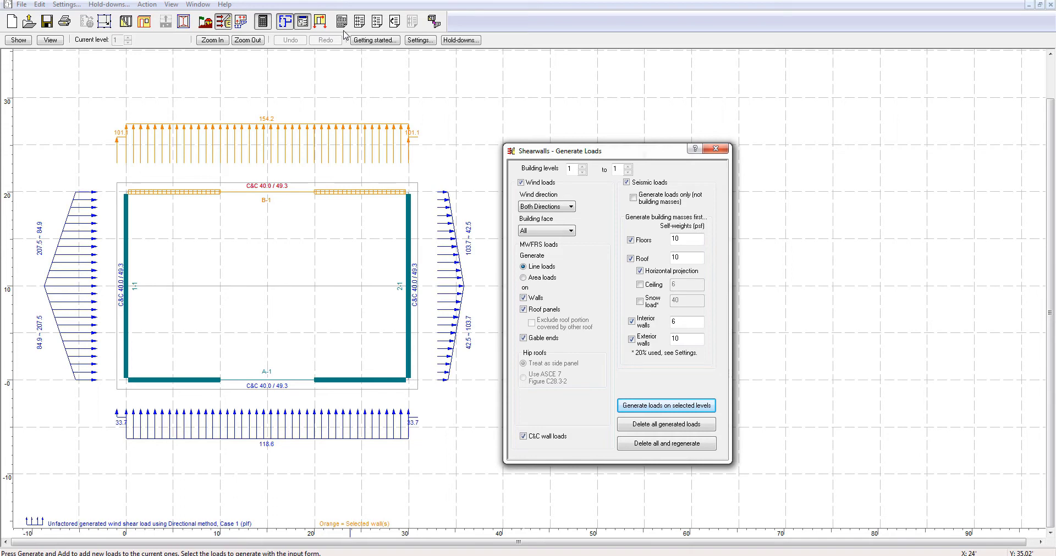
# - Display the elevation view of shearline B
pyautogui.click(319, 22)
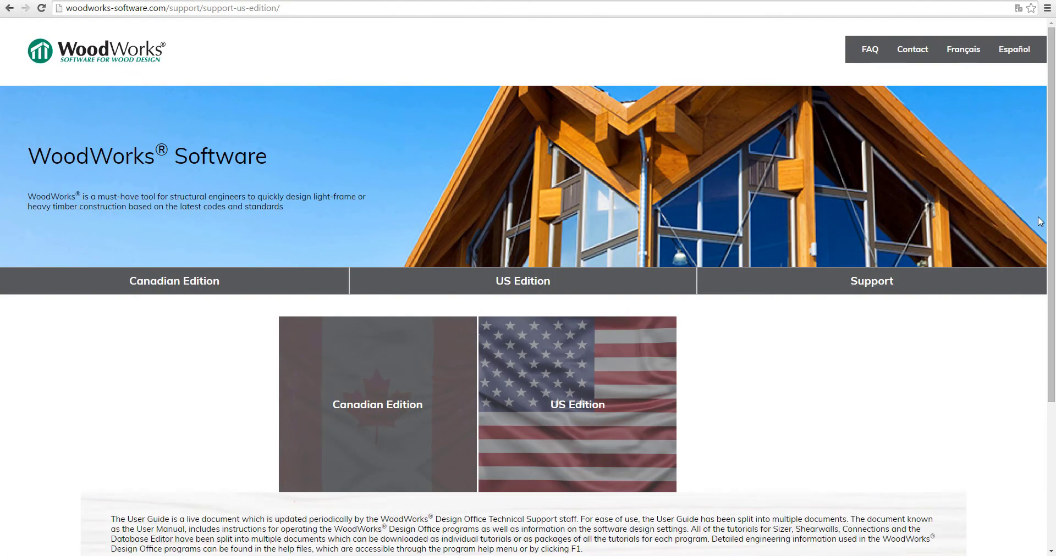
# - Expand the Design Office 11 training videos, briefly viewing the Shearwalls Program videos, then expand Tutorials
pyautogui.scroll(-1, 1046, 266)
pyautogui.scroll(-4, 1046, 266)
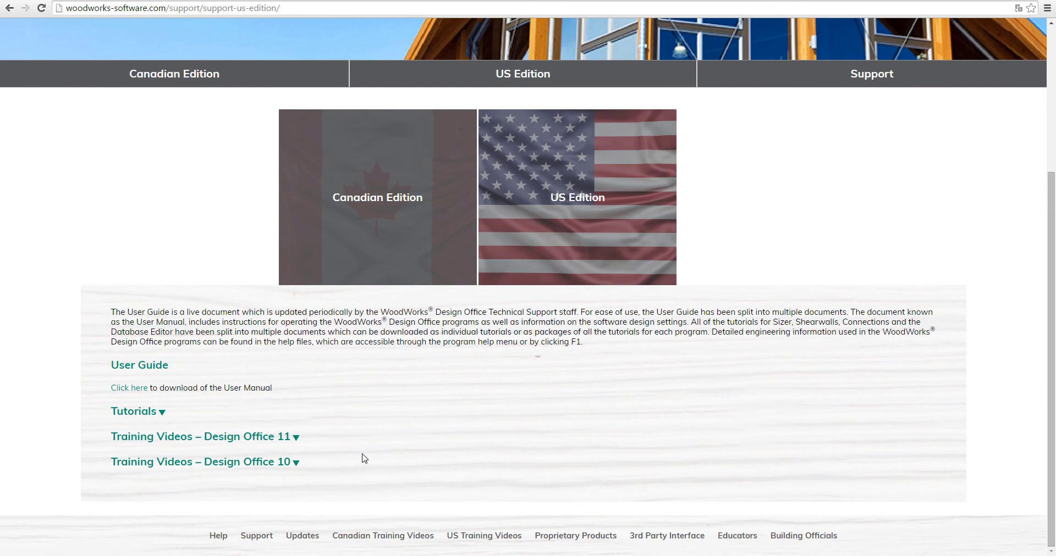
pyautogui.click(285, 438)
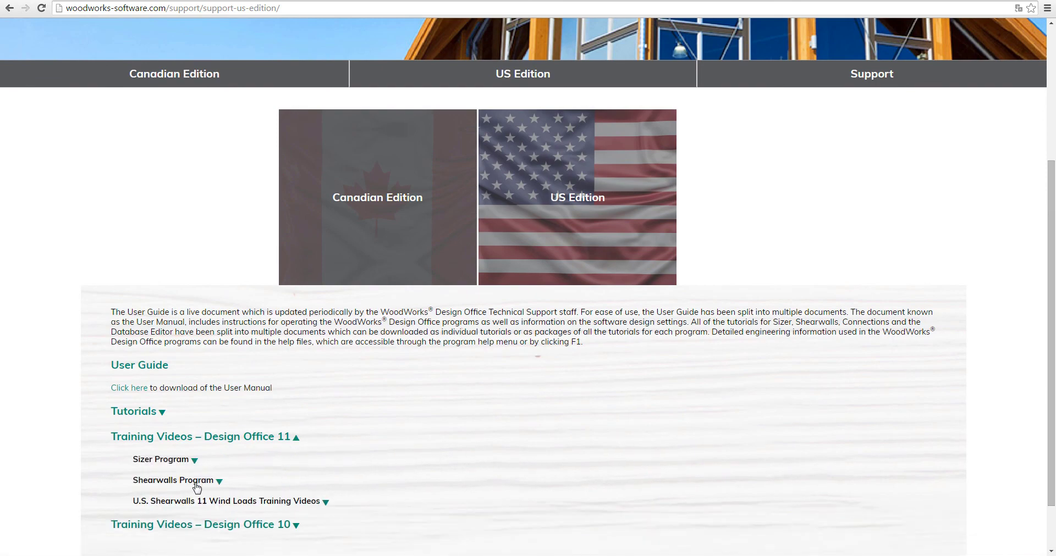
pyautogui.click(197, 481)
pyautogui.scroll(-3, 622, 455)
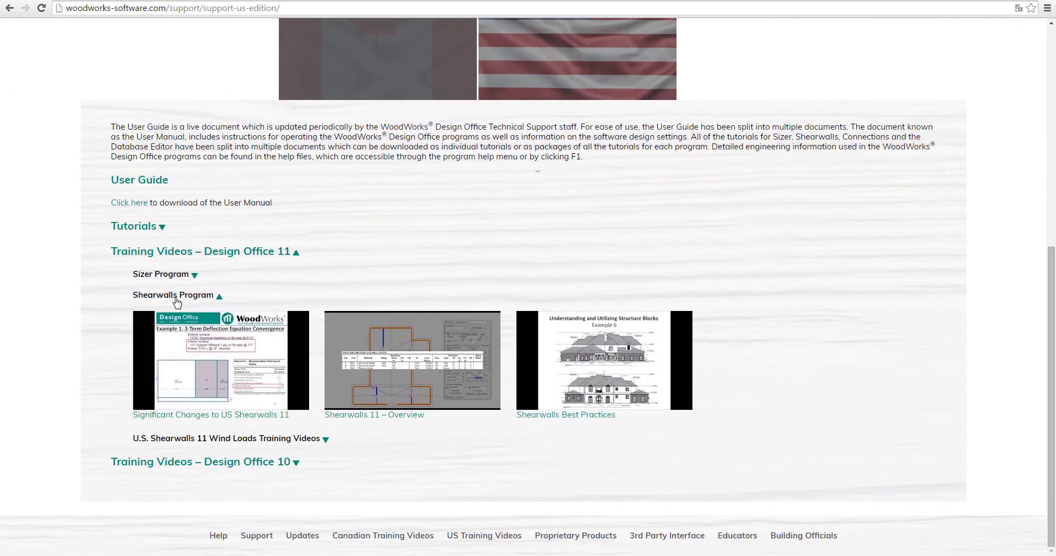
pyautogui.click(175, 297)
pyautogui.click(160, 351)
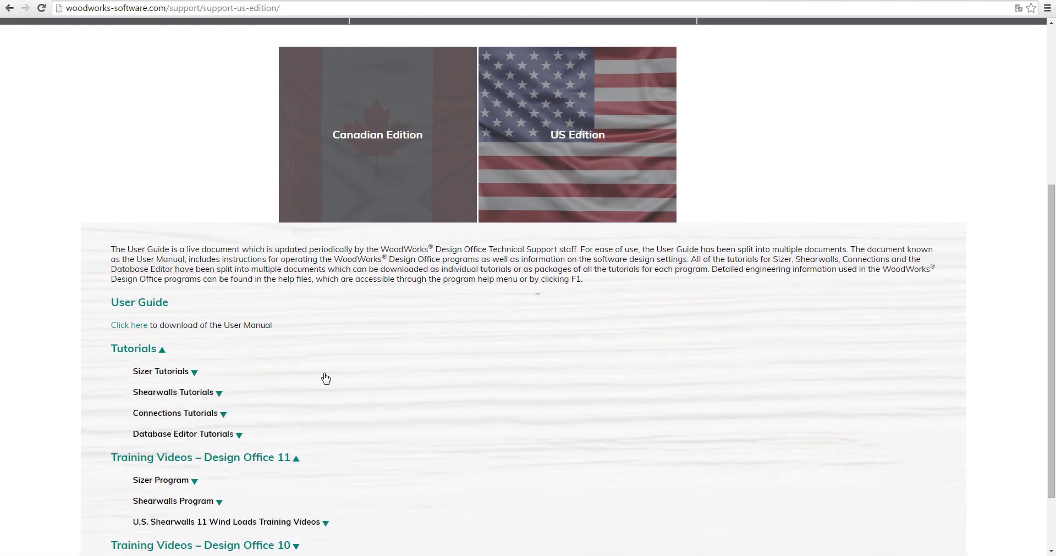